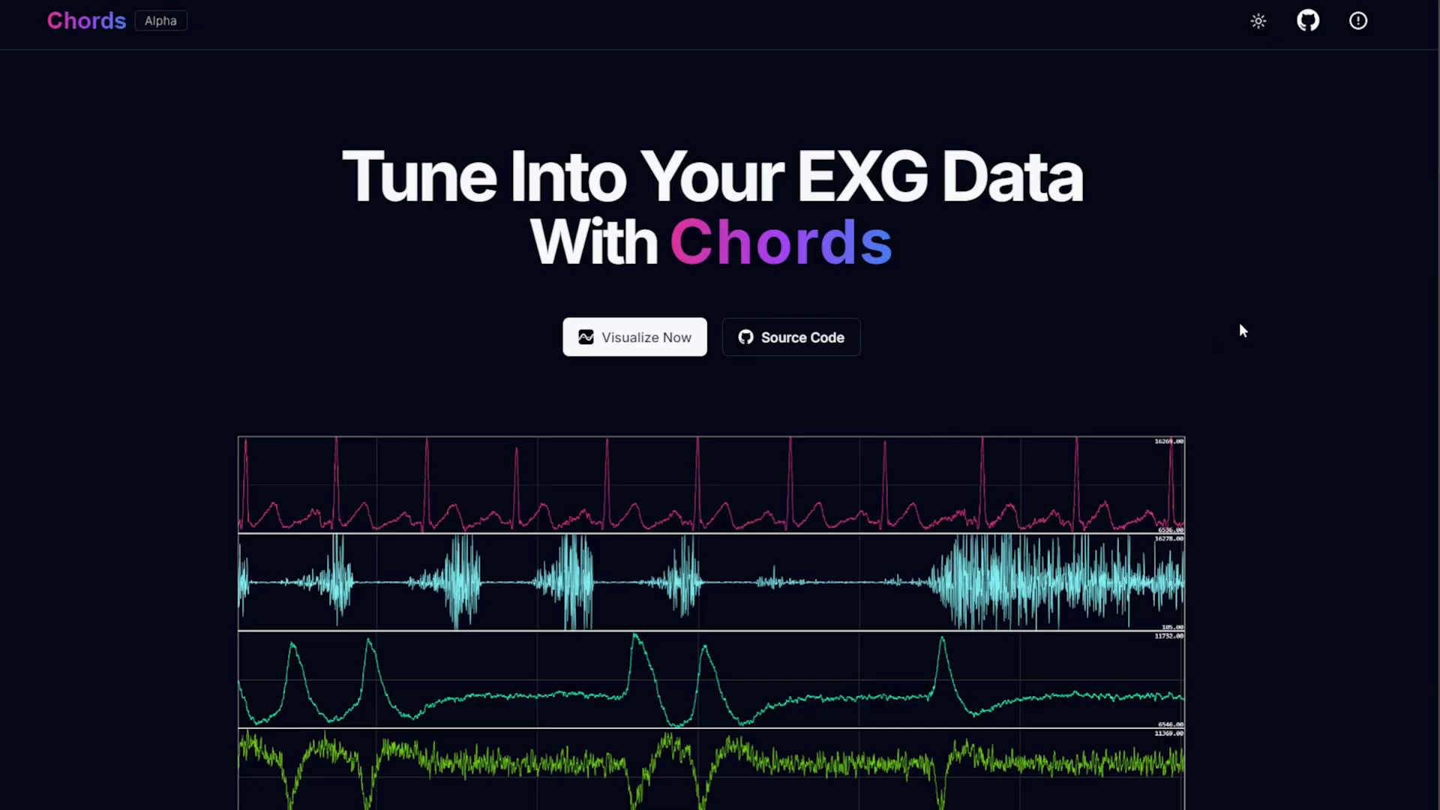
# Examine the landing page, previewing the three getting-started stages and reviewing the technologies used and the frequently asked questions.
pyautogui.scroll(-3, 358, 365)
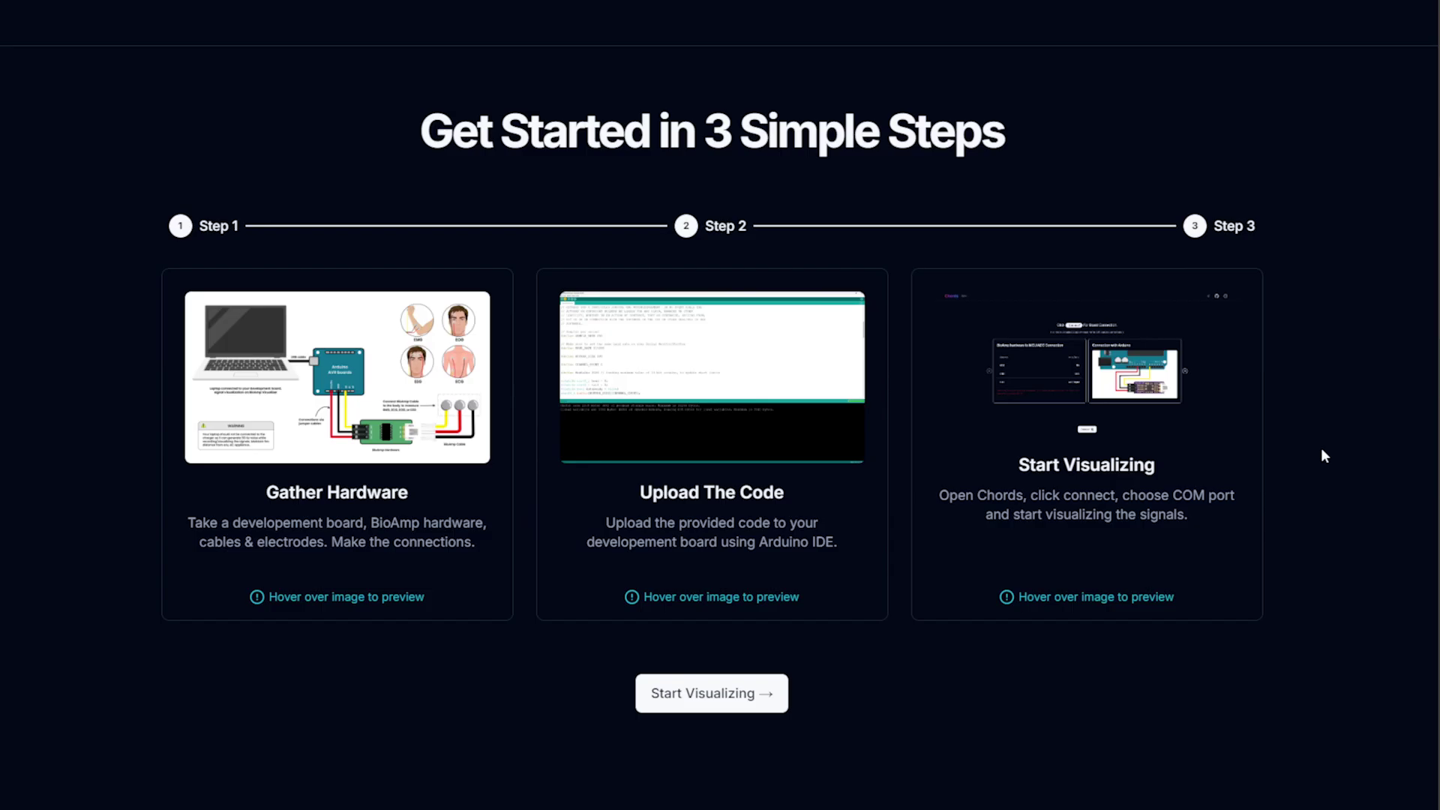
pyautogui.moveTo(367, 357)
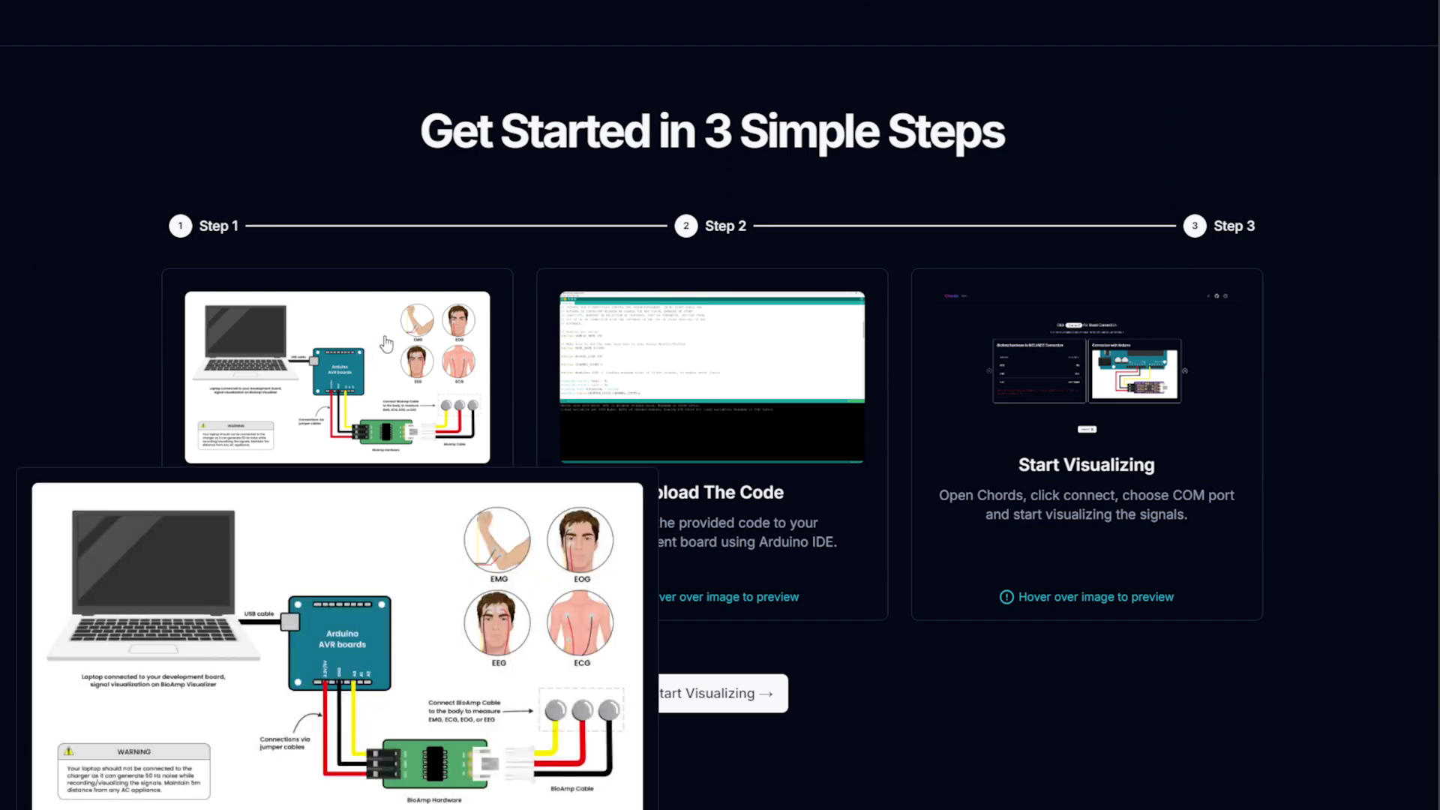
pyautogui.moveTo(793, 385)
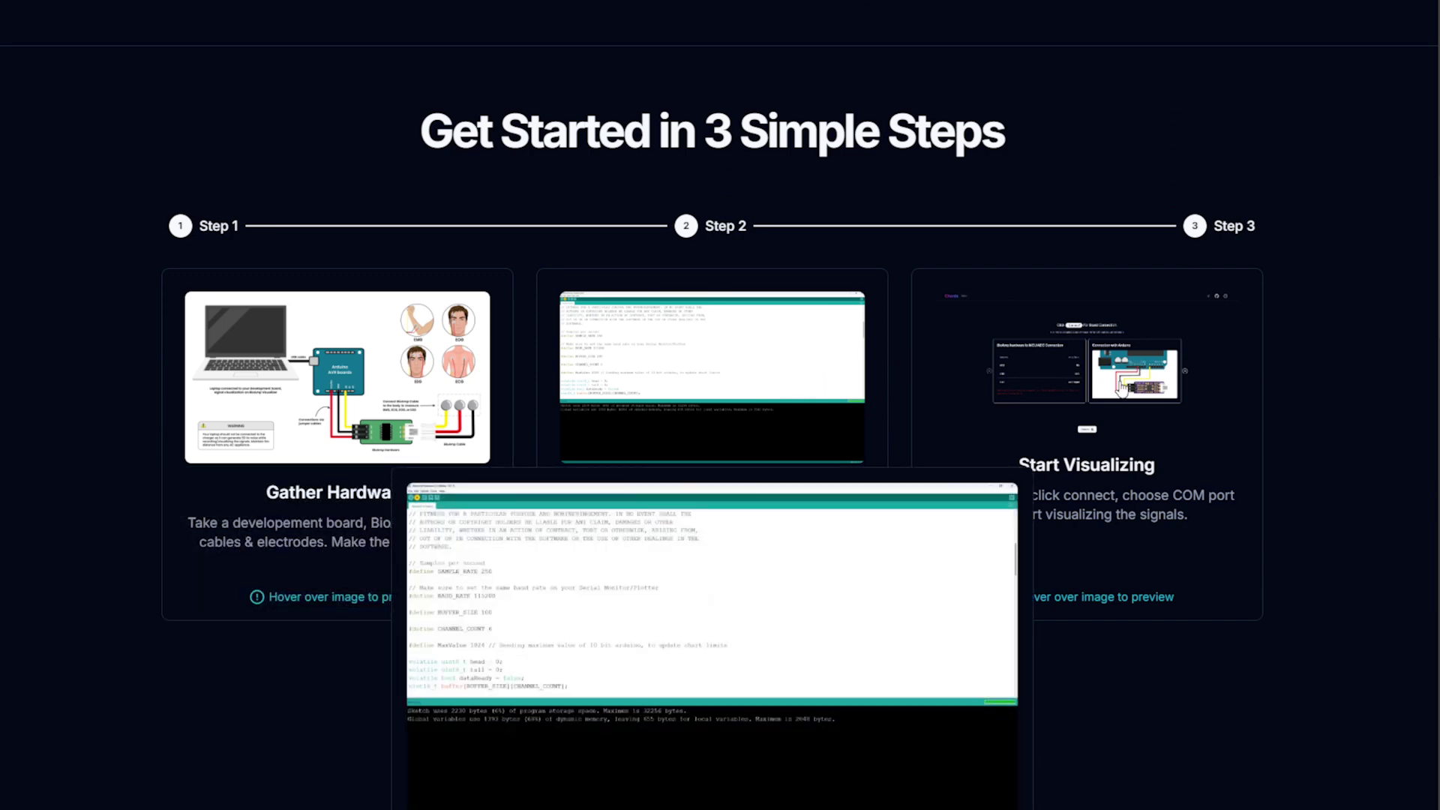
pyautogui.moveTo(1120, 384)
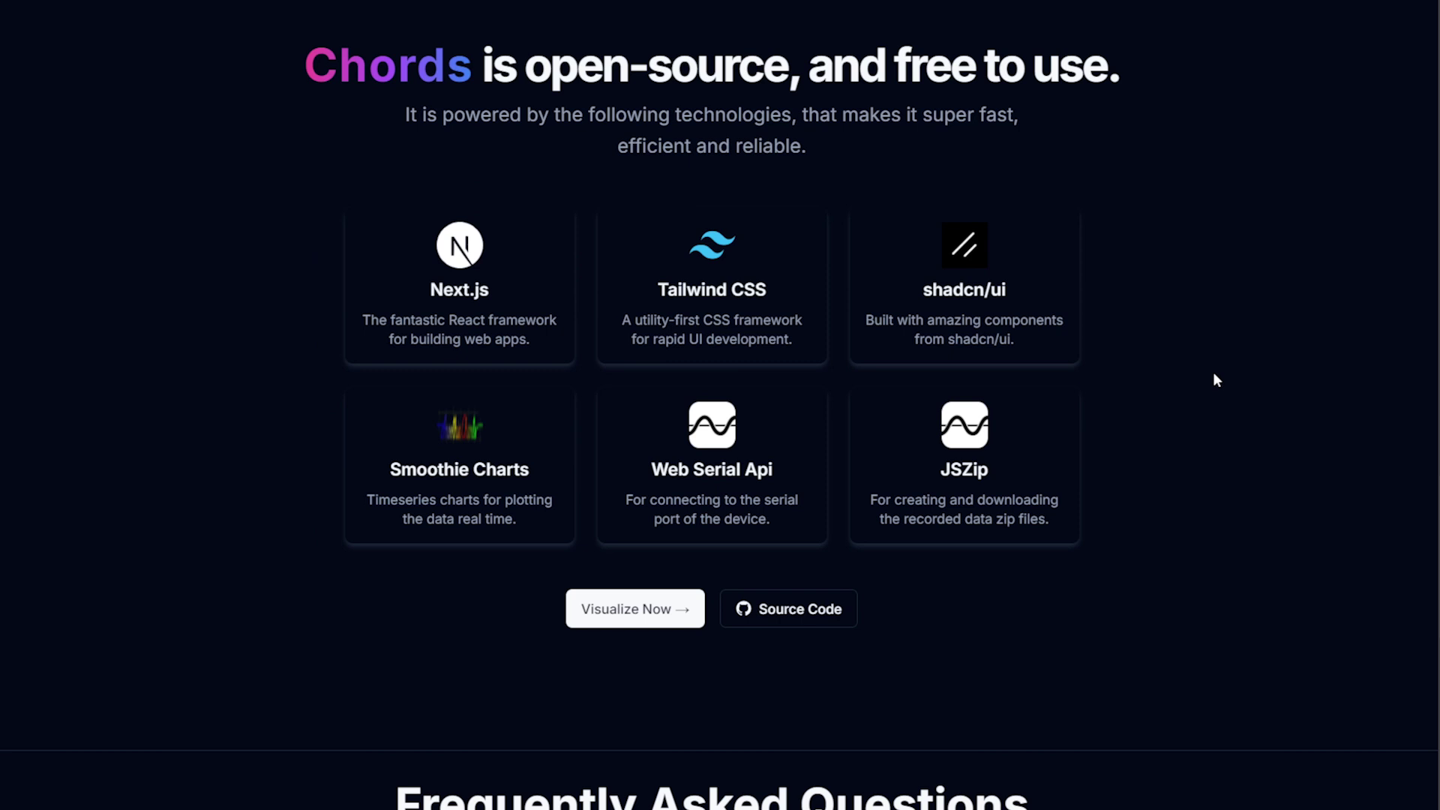
pyautogui.scroll(-10, 1213, 373)
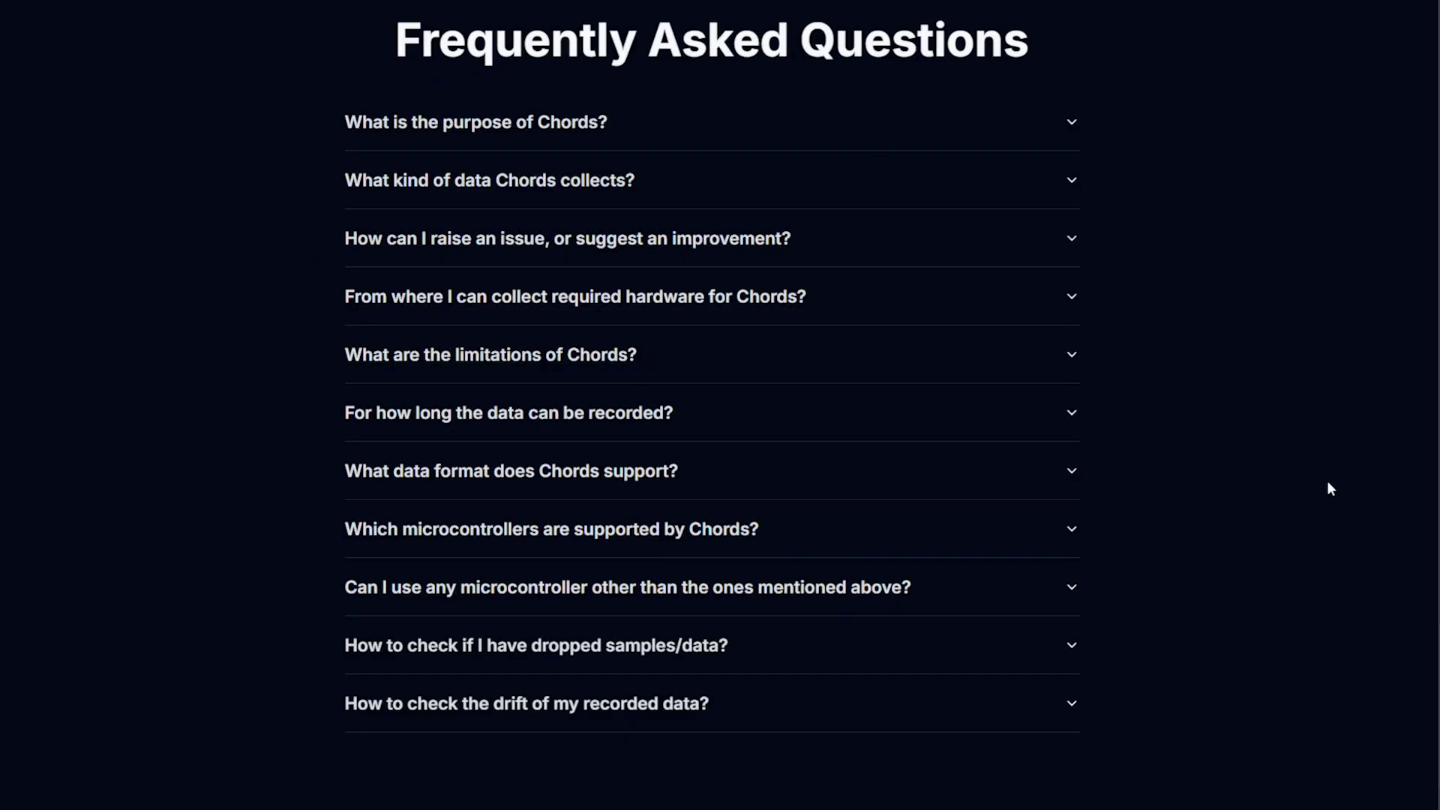
pyautogui.scroll(-1, 1260, 612)
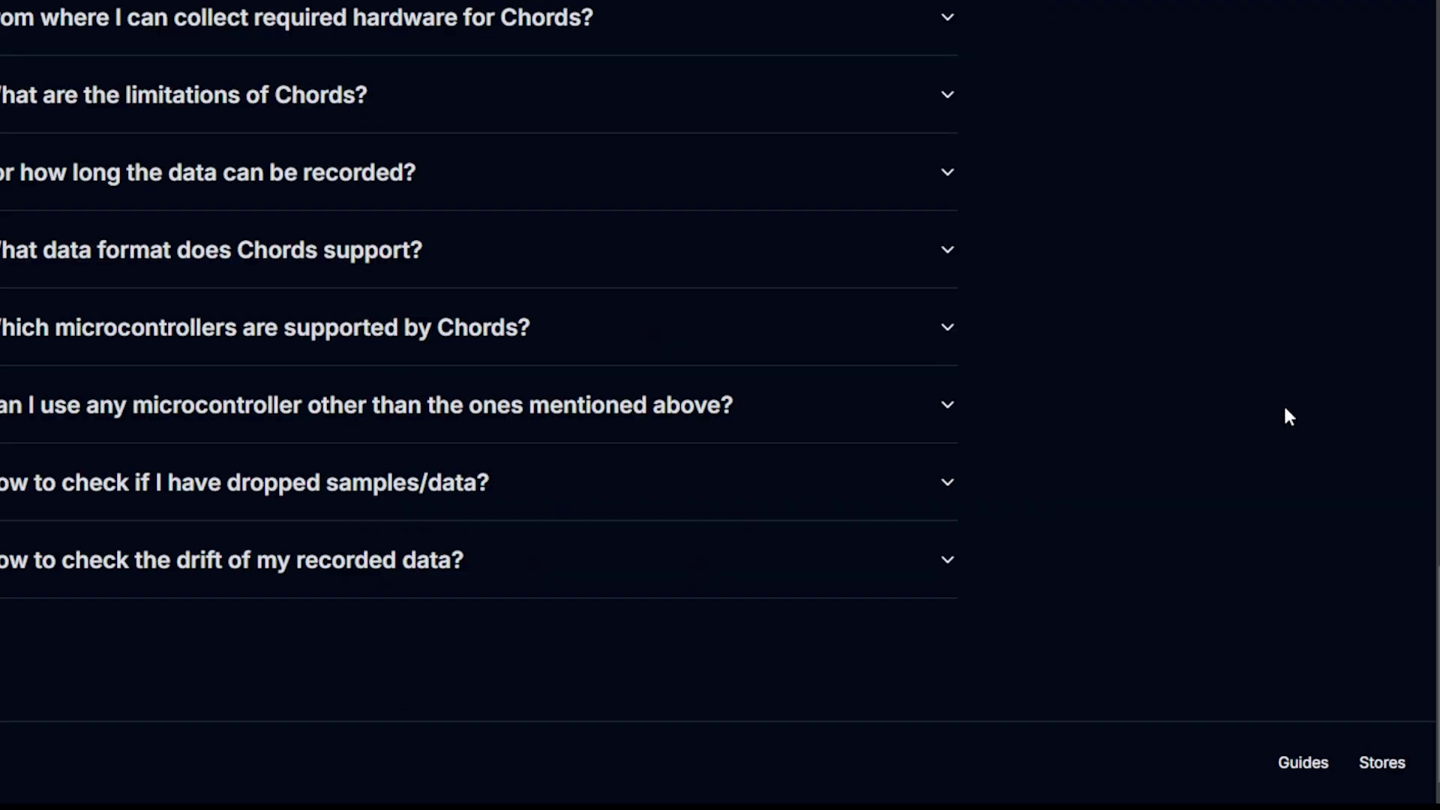
pyautogui.scroll(15, 1287, 416)
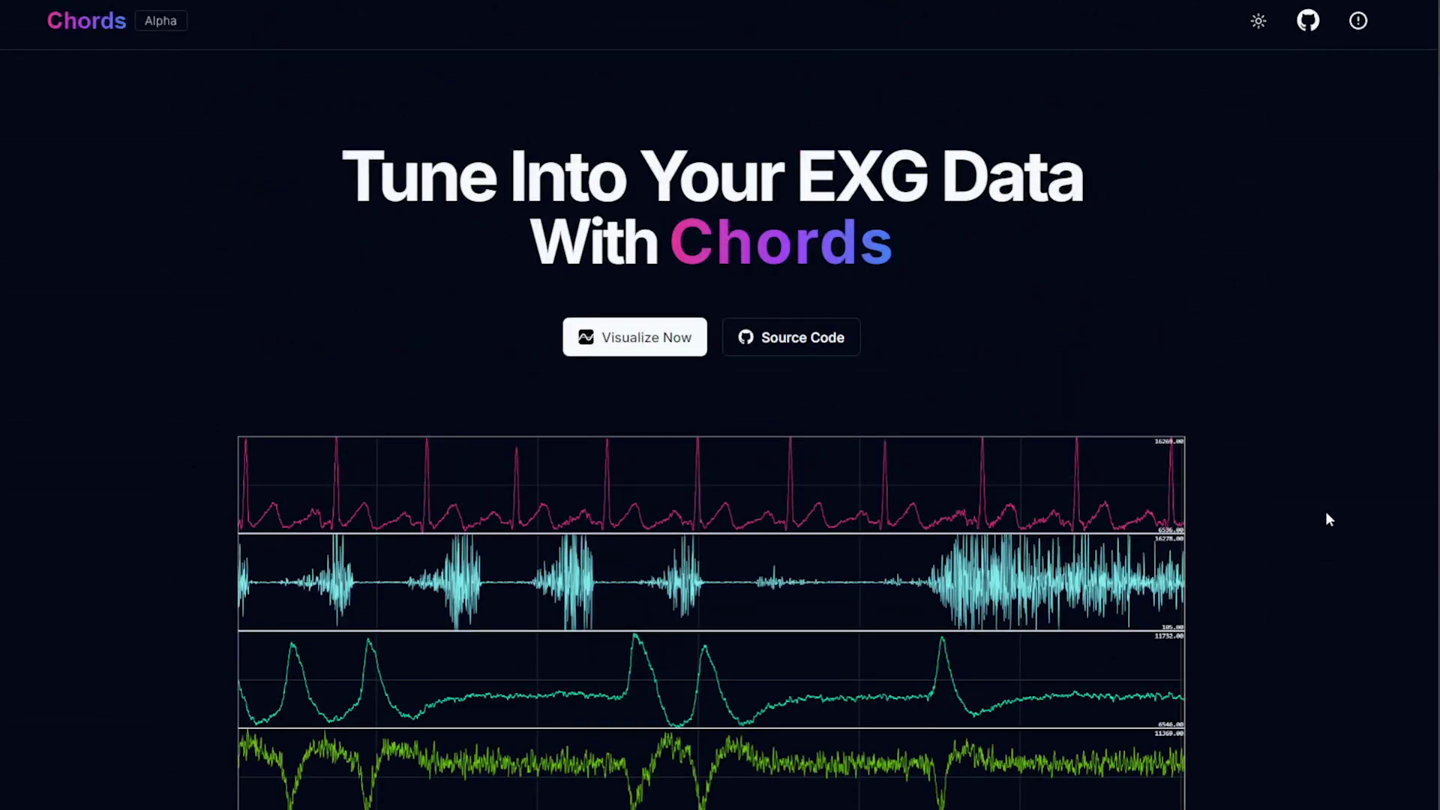
pyautogui.scroll(-1, 1326, 512)
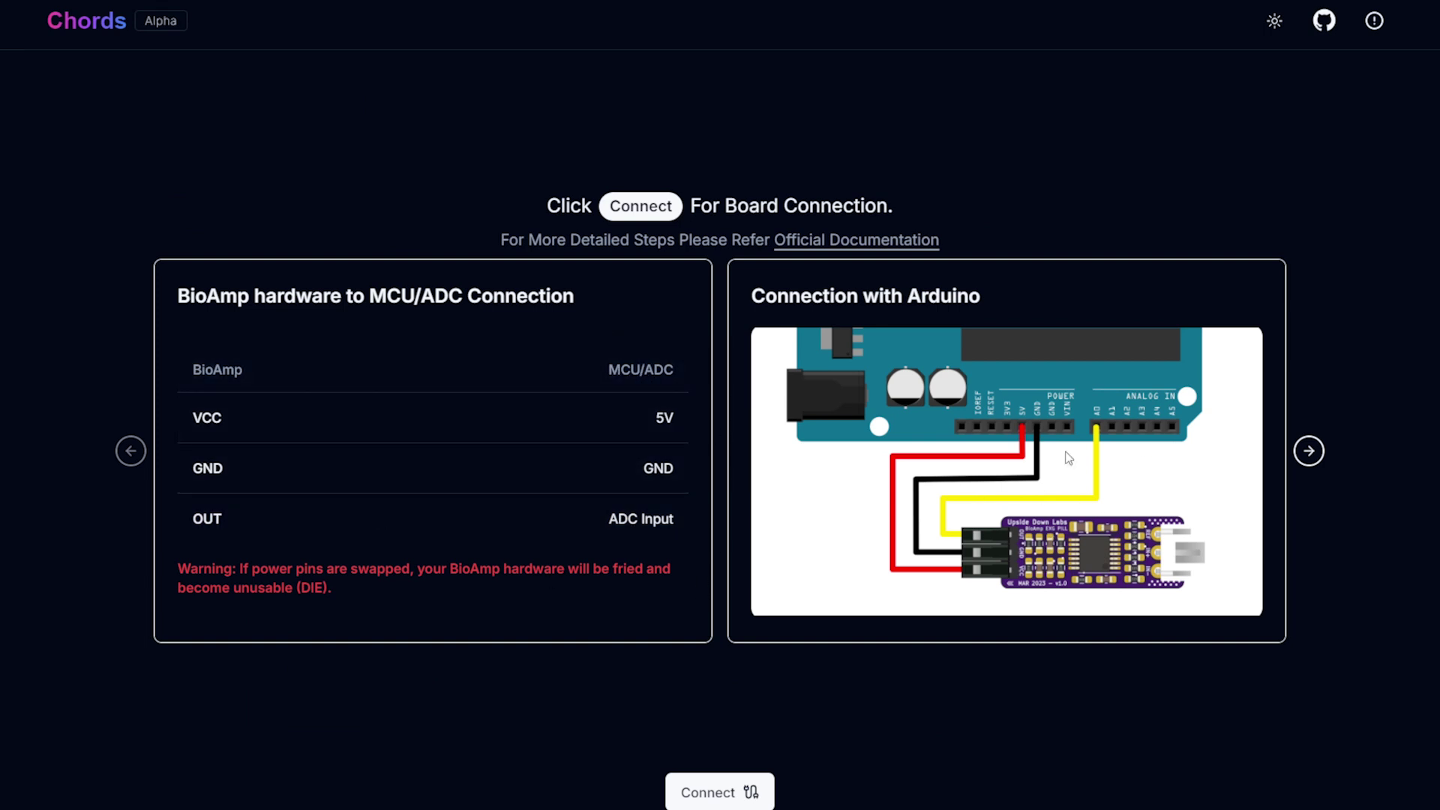
# Review the hardware connection guide through the Arduino wiring, BioAmp cable connections, and EMG and ECG electrode placement.
pyautogui.click(1309, 451)
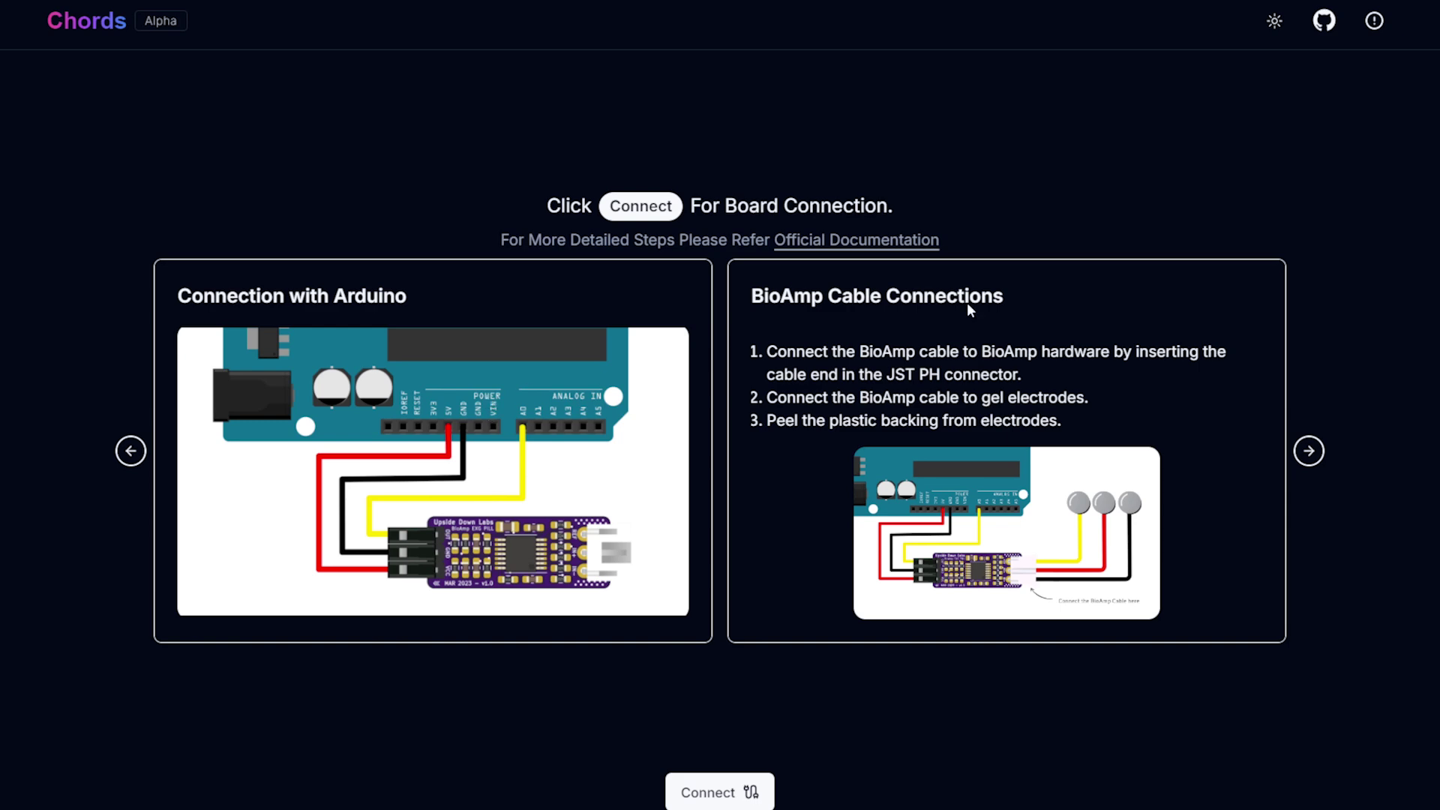
pyautogui.click(1310, 451)
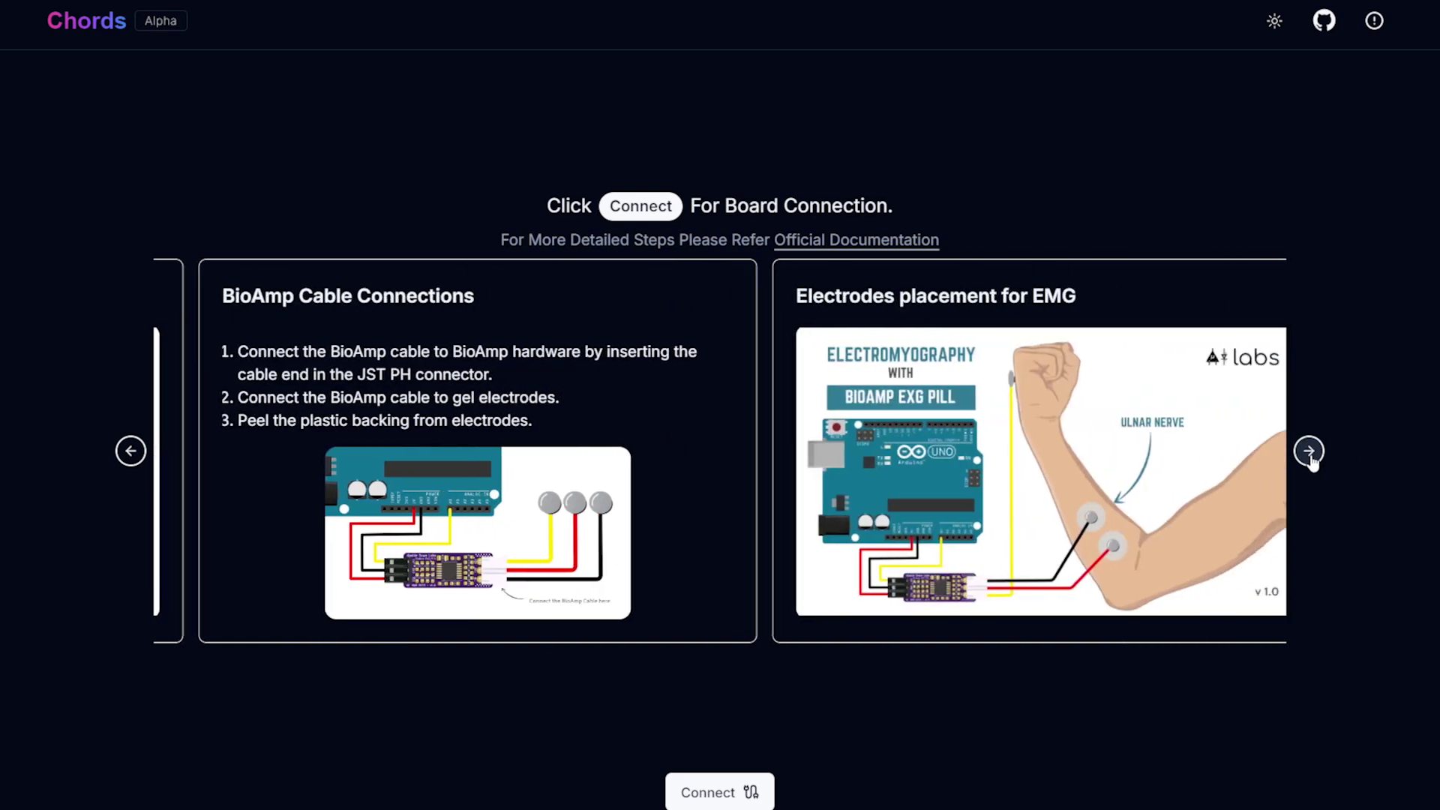
pyautogui.click(1309, 451)
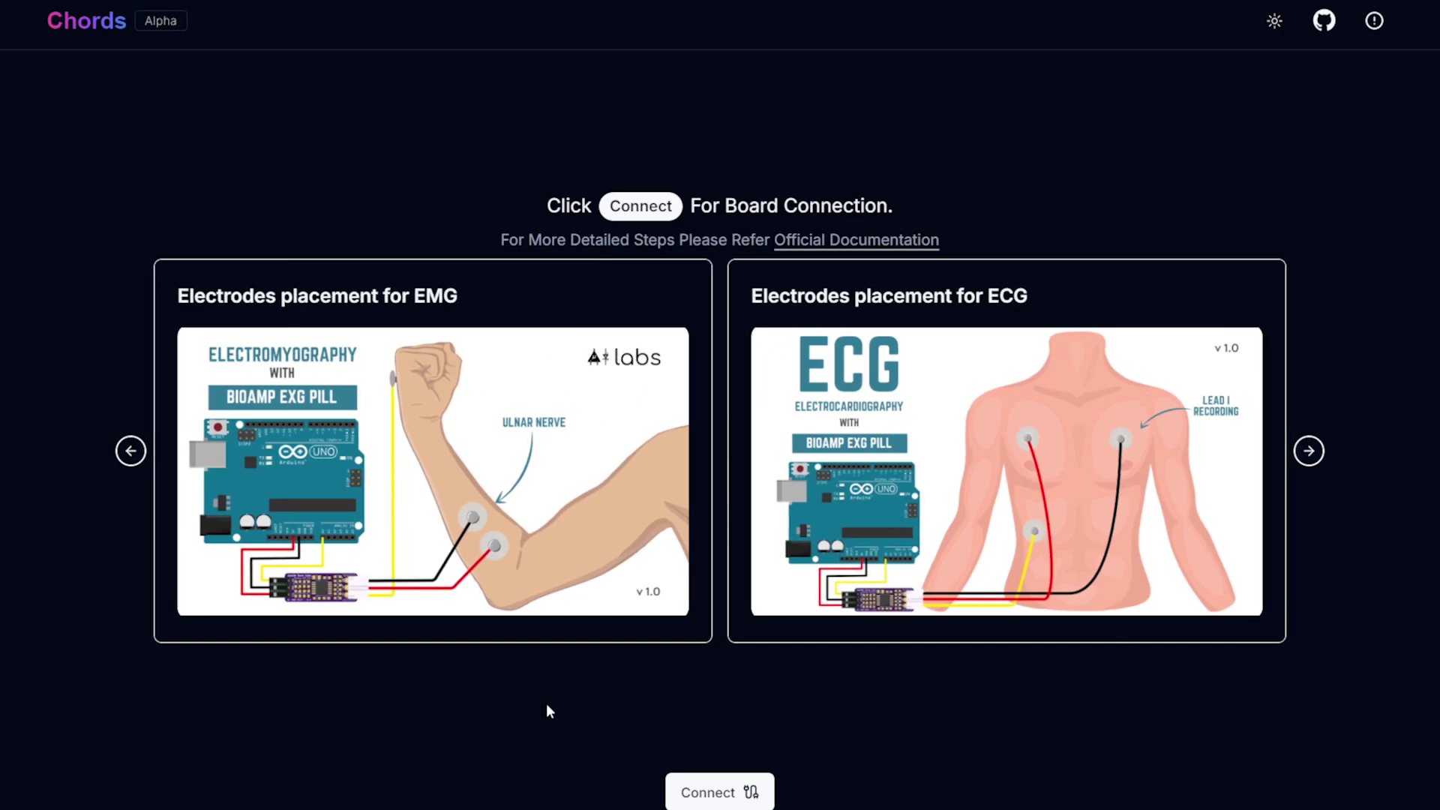
# Connect the board through the serial port CDC Port (COM13).
pyautogui.click(720, 797)
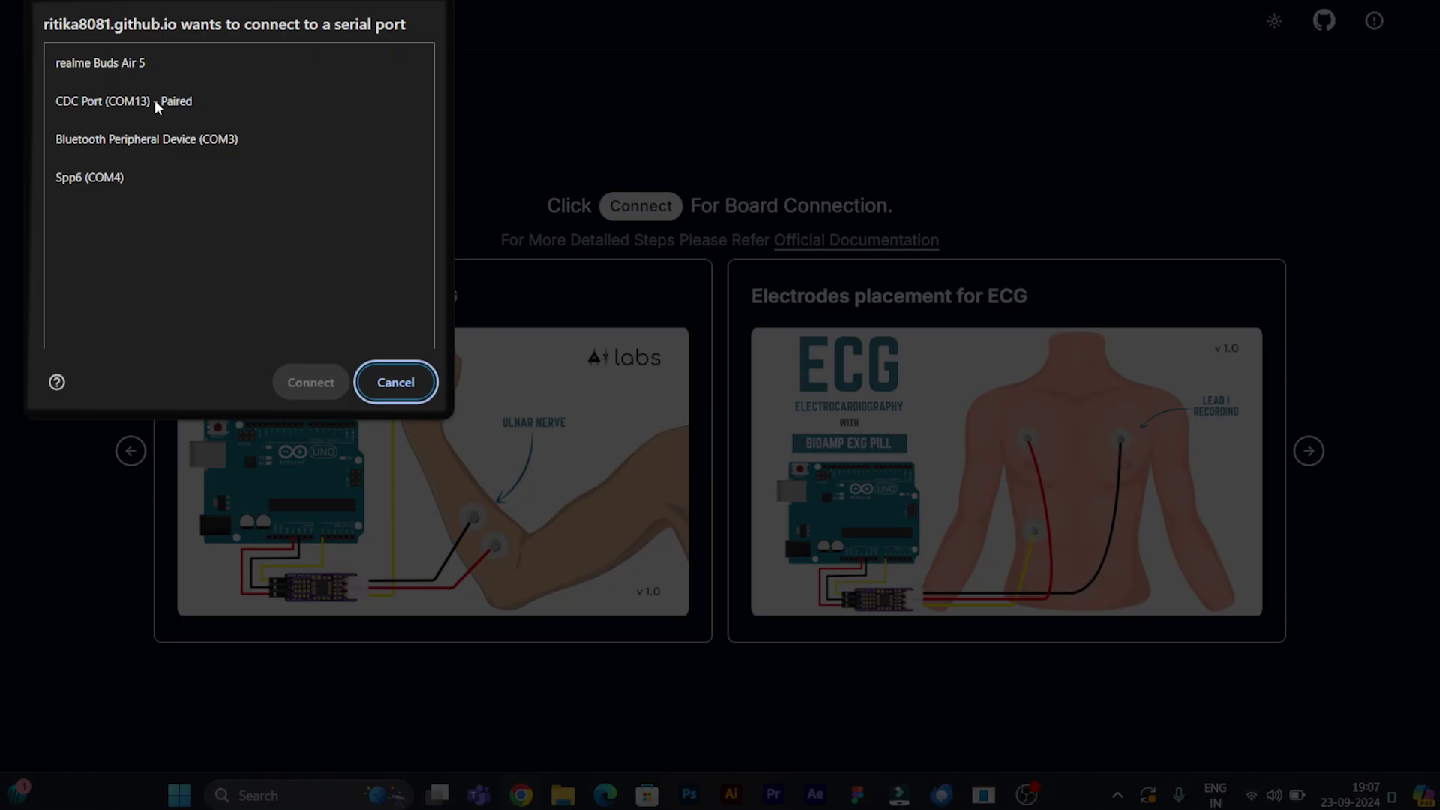
pyautogui.click(122, 107)
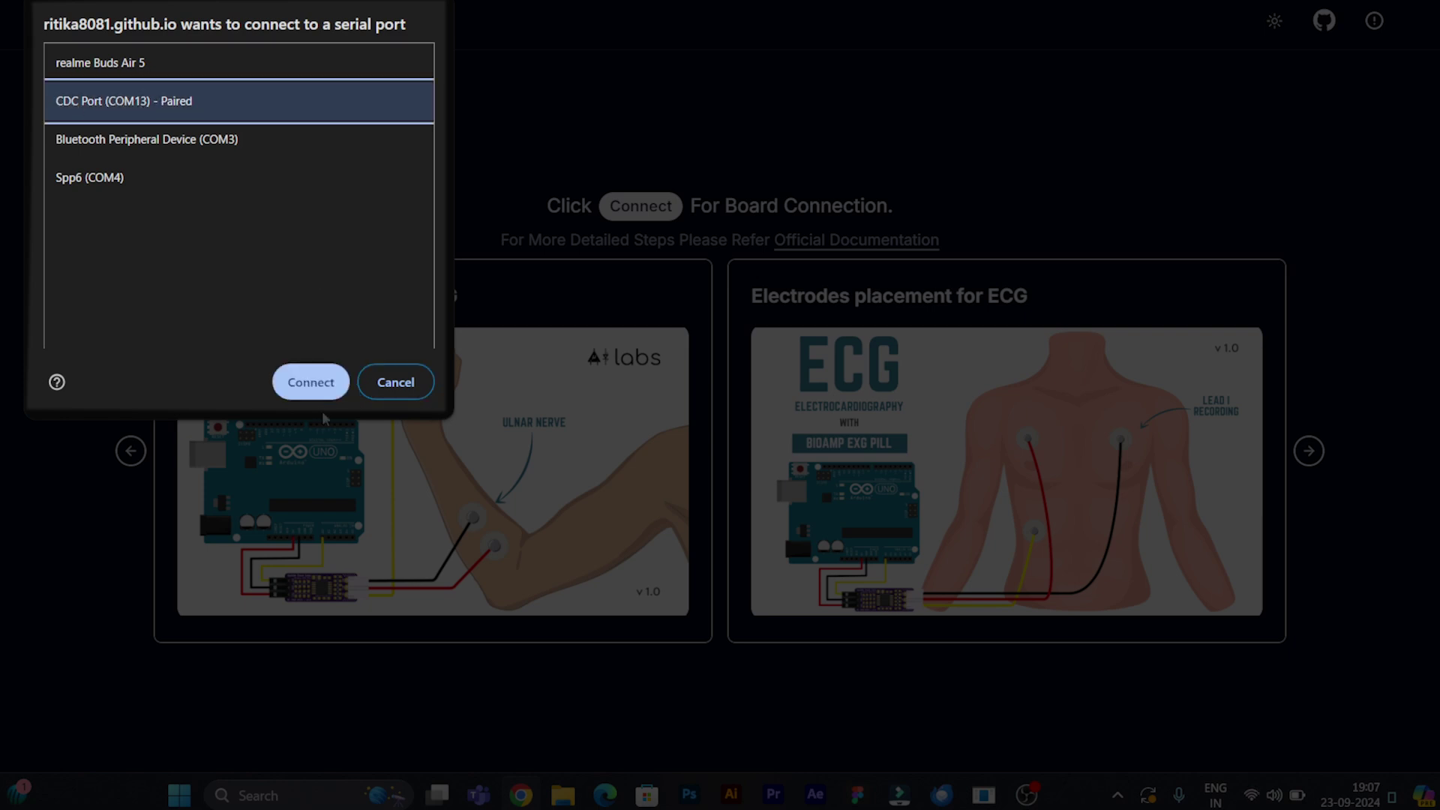
pyautogui.click(311, 383)
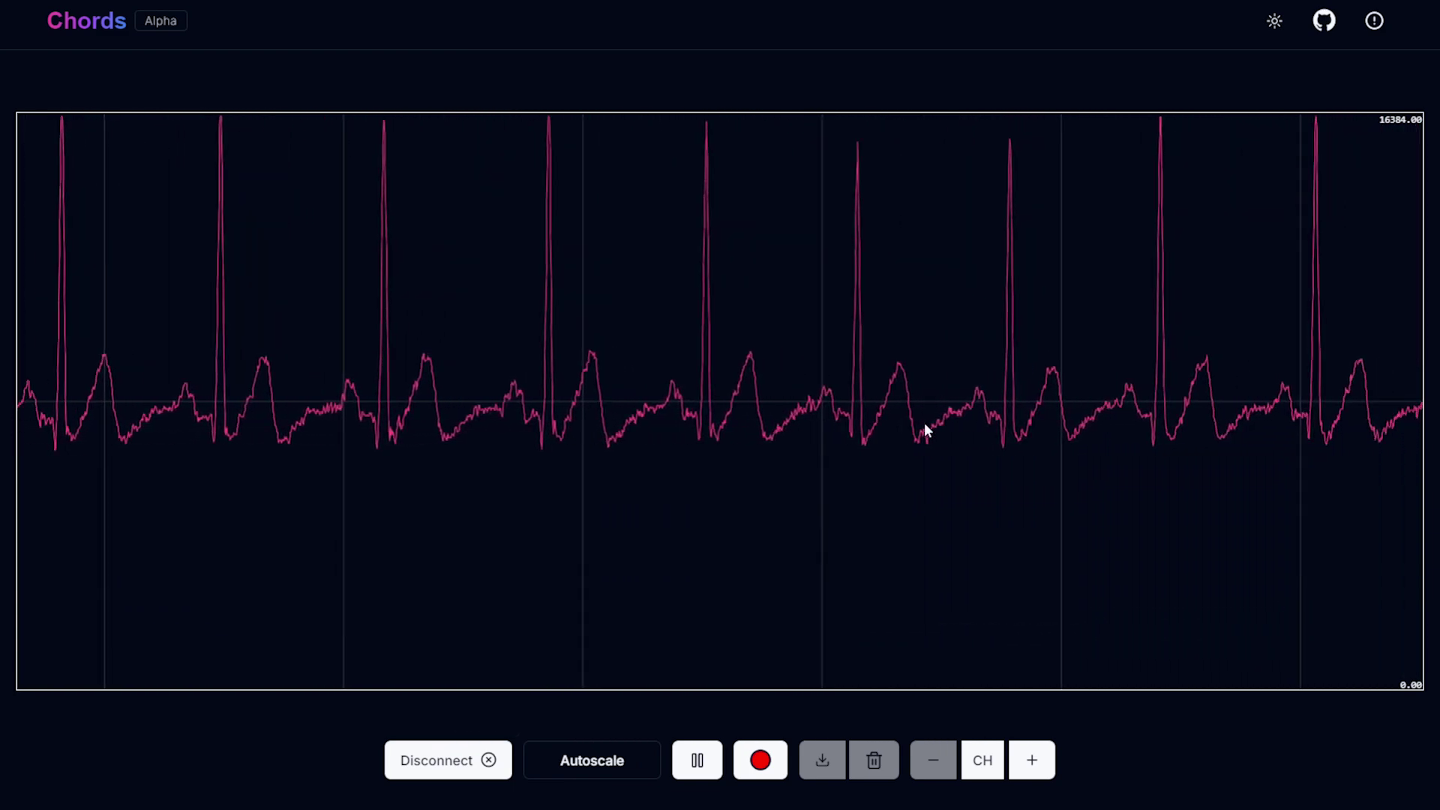
# Add three more channels to the signal plot, with autoscaling switched on for them and back off at the end.
pyautogui.click(605, 732)
pyautogui.click(1030, 733)
pyautogui.click(1030, 733)
pyautogui.click(1030, 733)
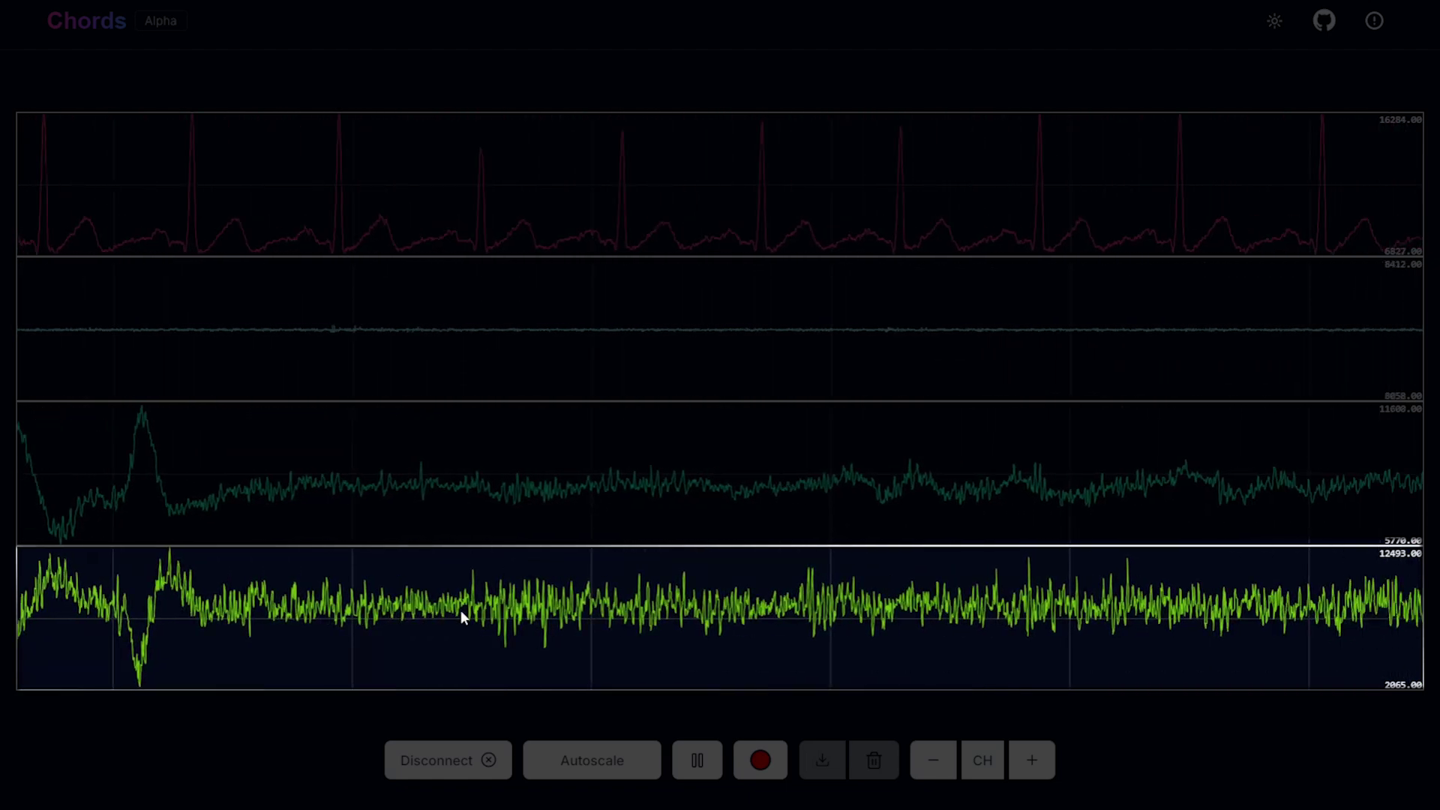
pyautogui.click(592, 760)
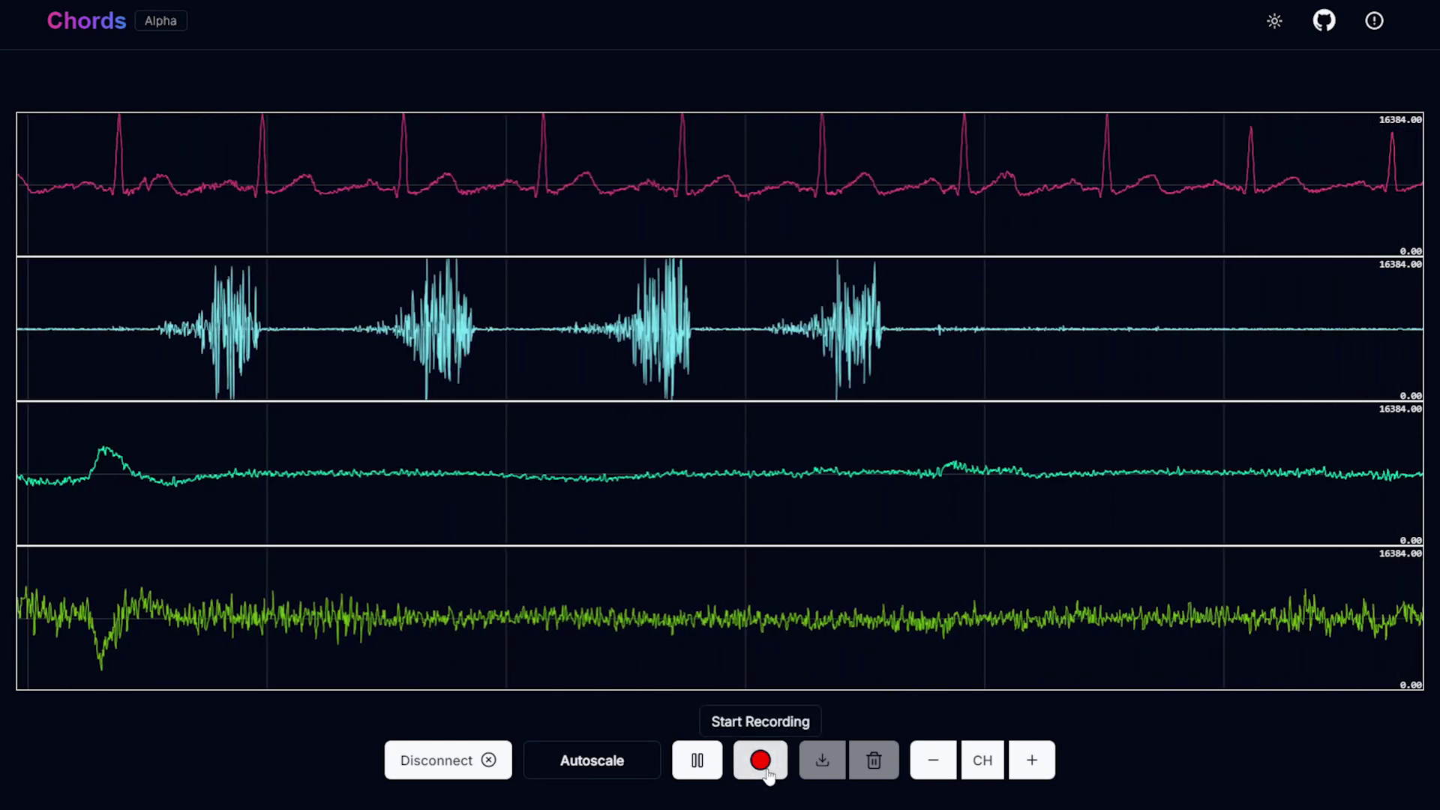
# Record the signals with a 1-minute end time and save them to Downloads as the CSV file recorded_data_2024-09-23_19-15-27.
pyautogui.click(761, 760)
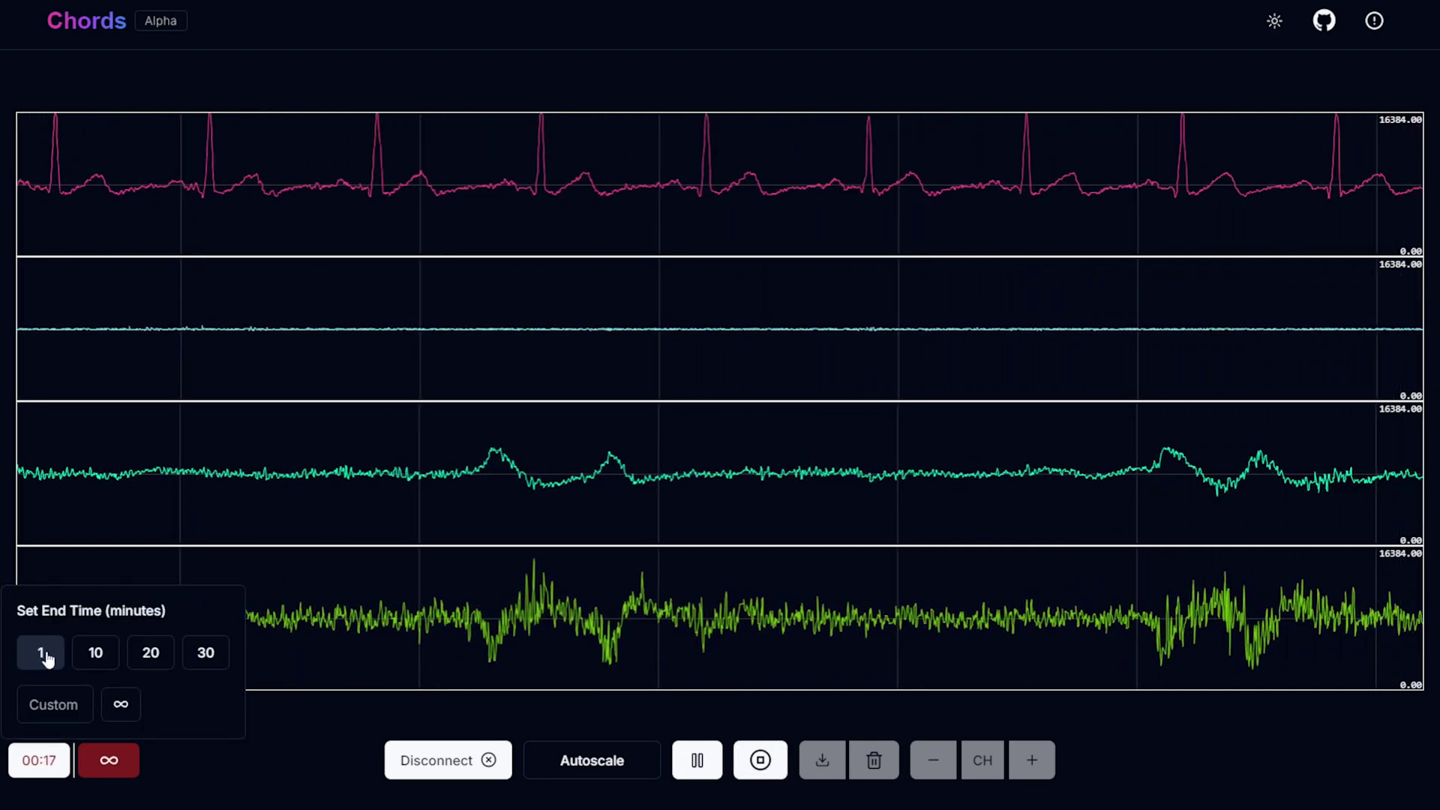
pyautogui.click(42, 652)
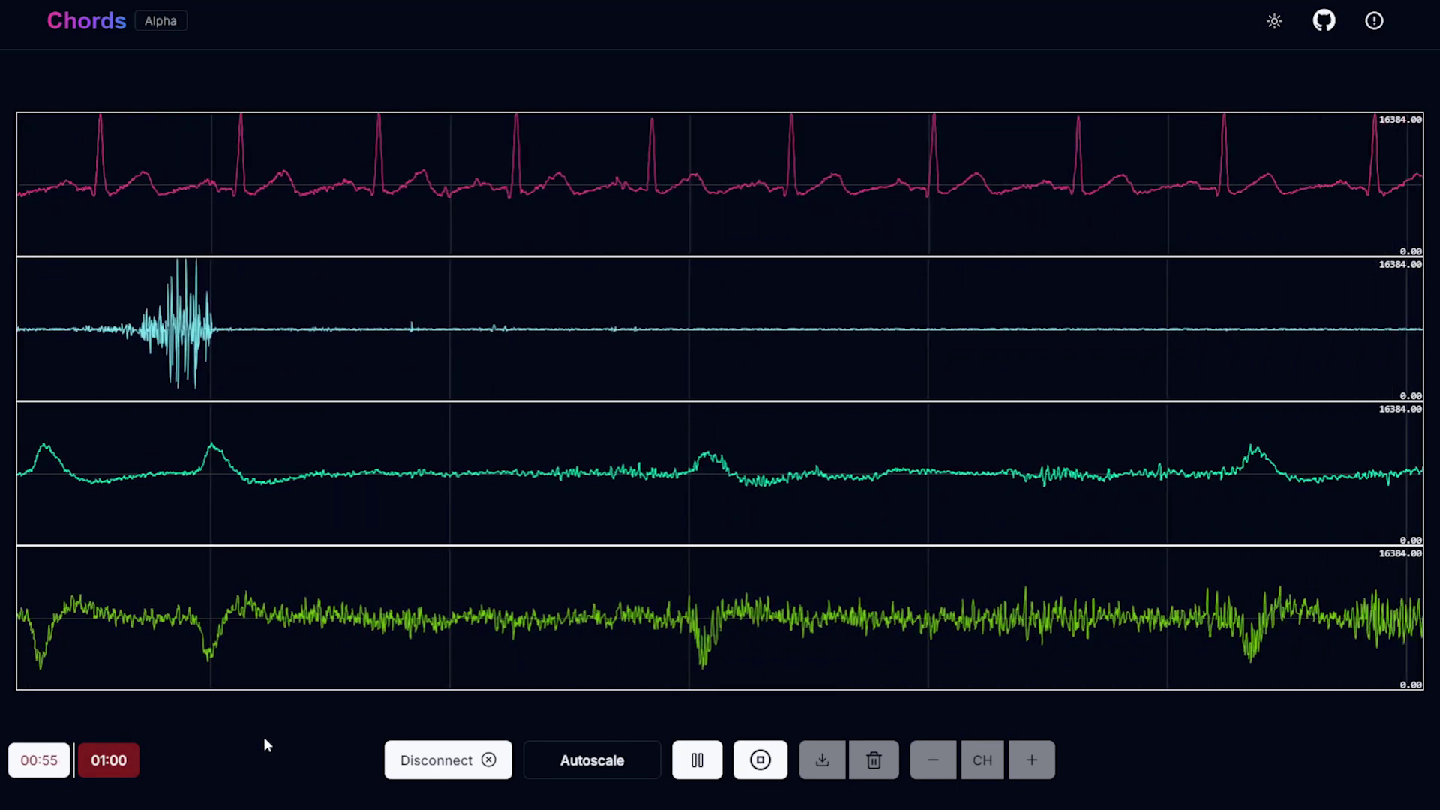
pyautogui.click(760, 760)
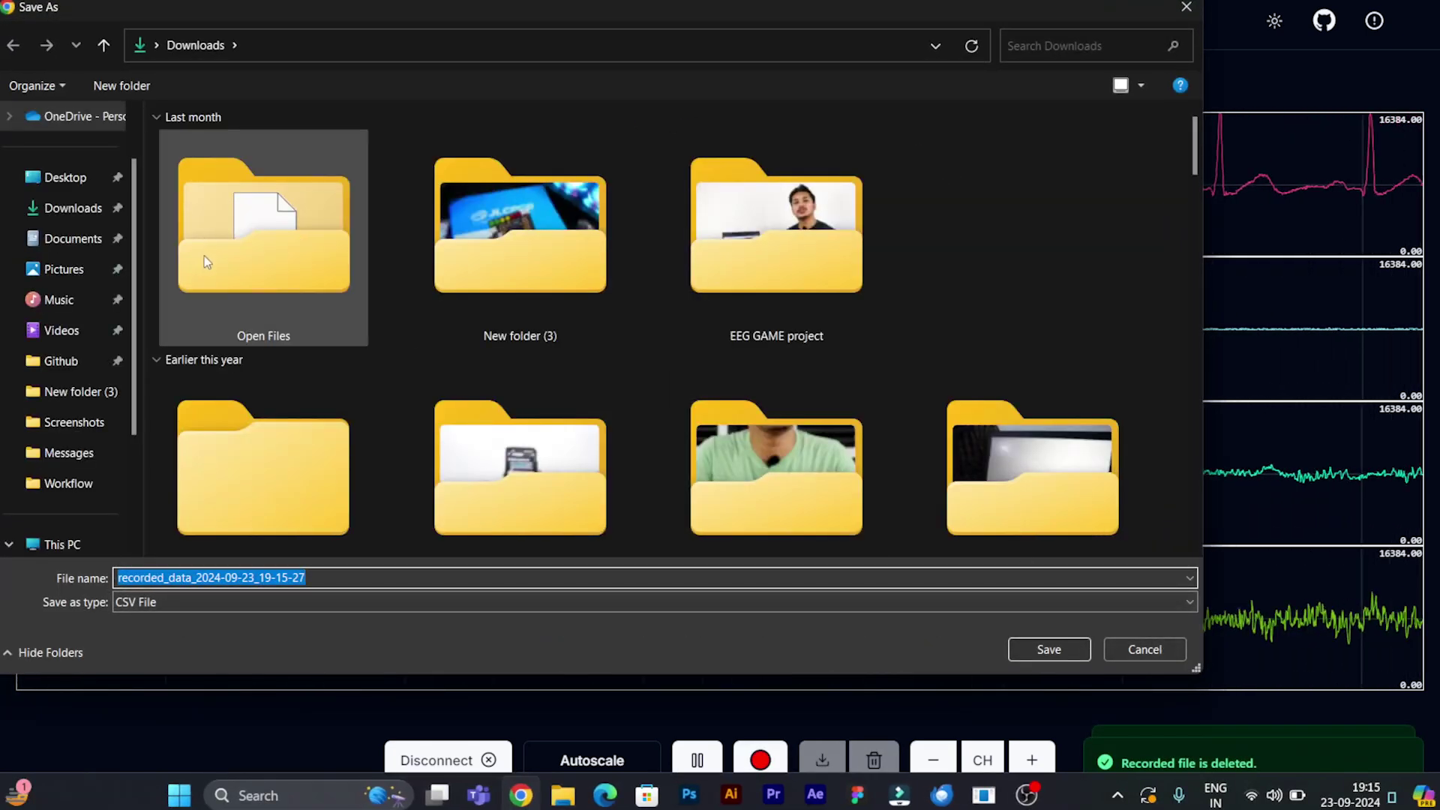
pyautogui.click(1049, 649)
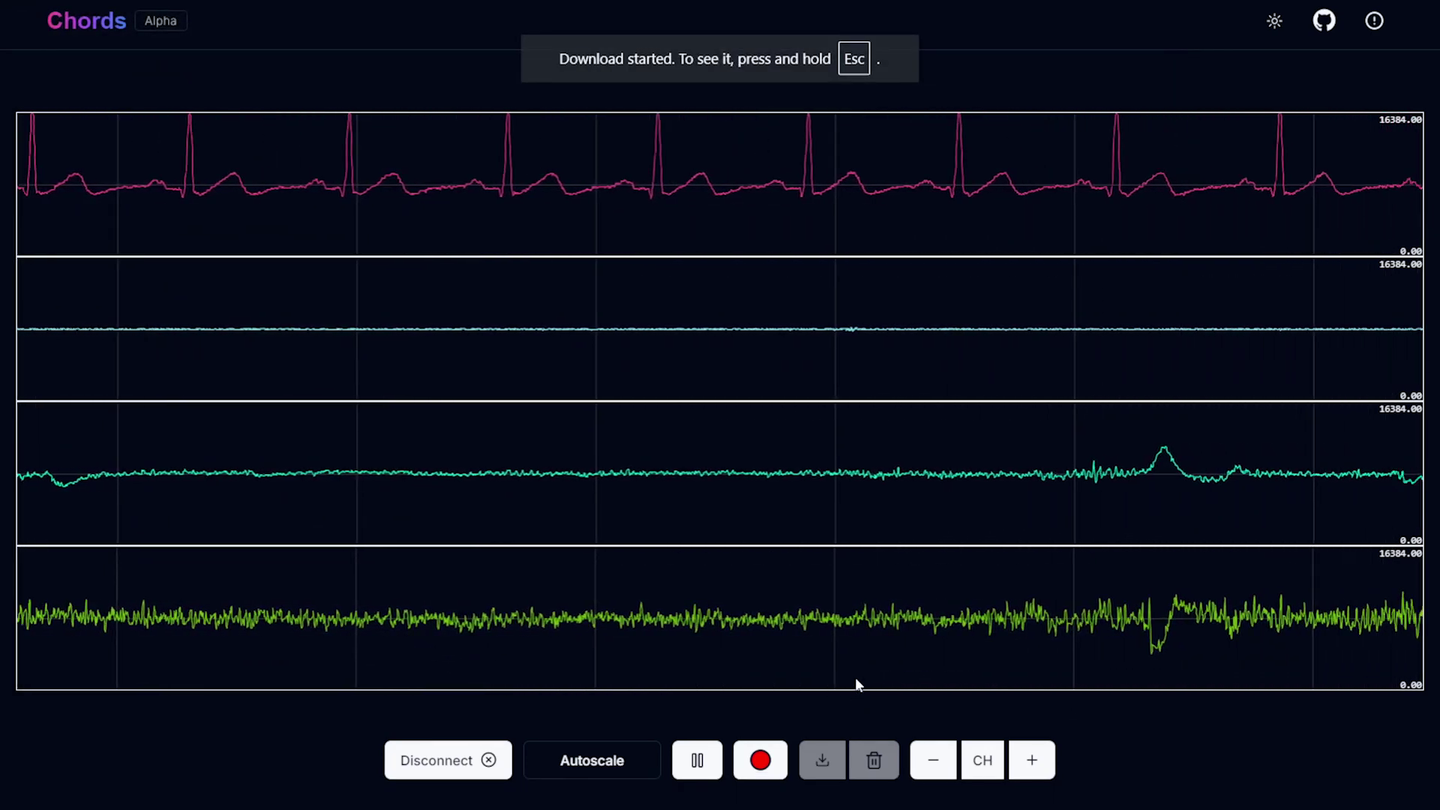
# Make a second recording of the four channels and delete it without downloading.
pyautogui.click(760, 760)
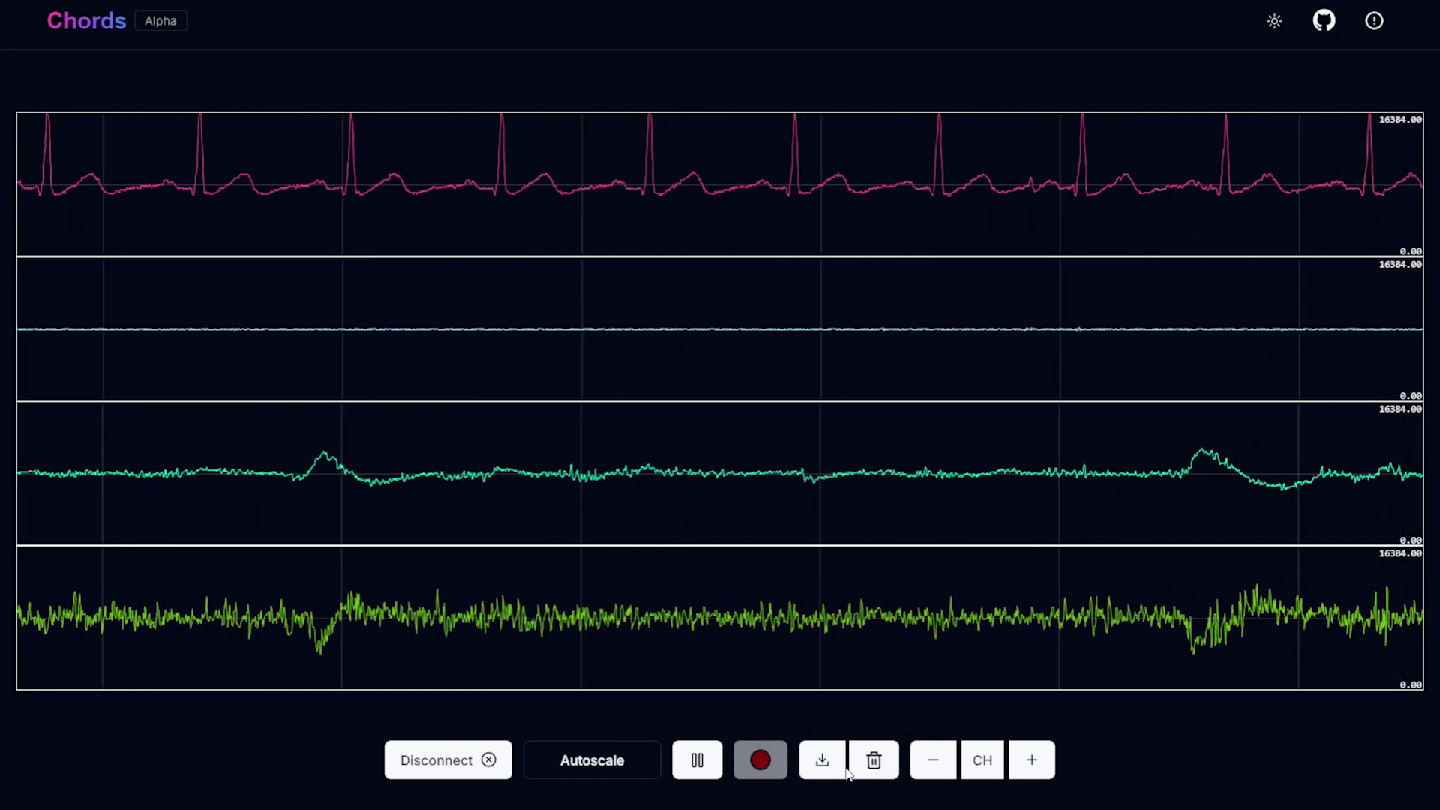
pyautogui.click(870, 762)
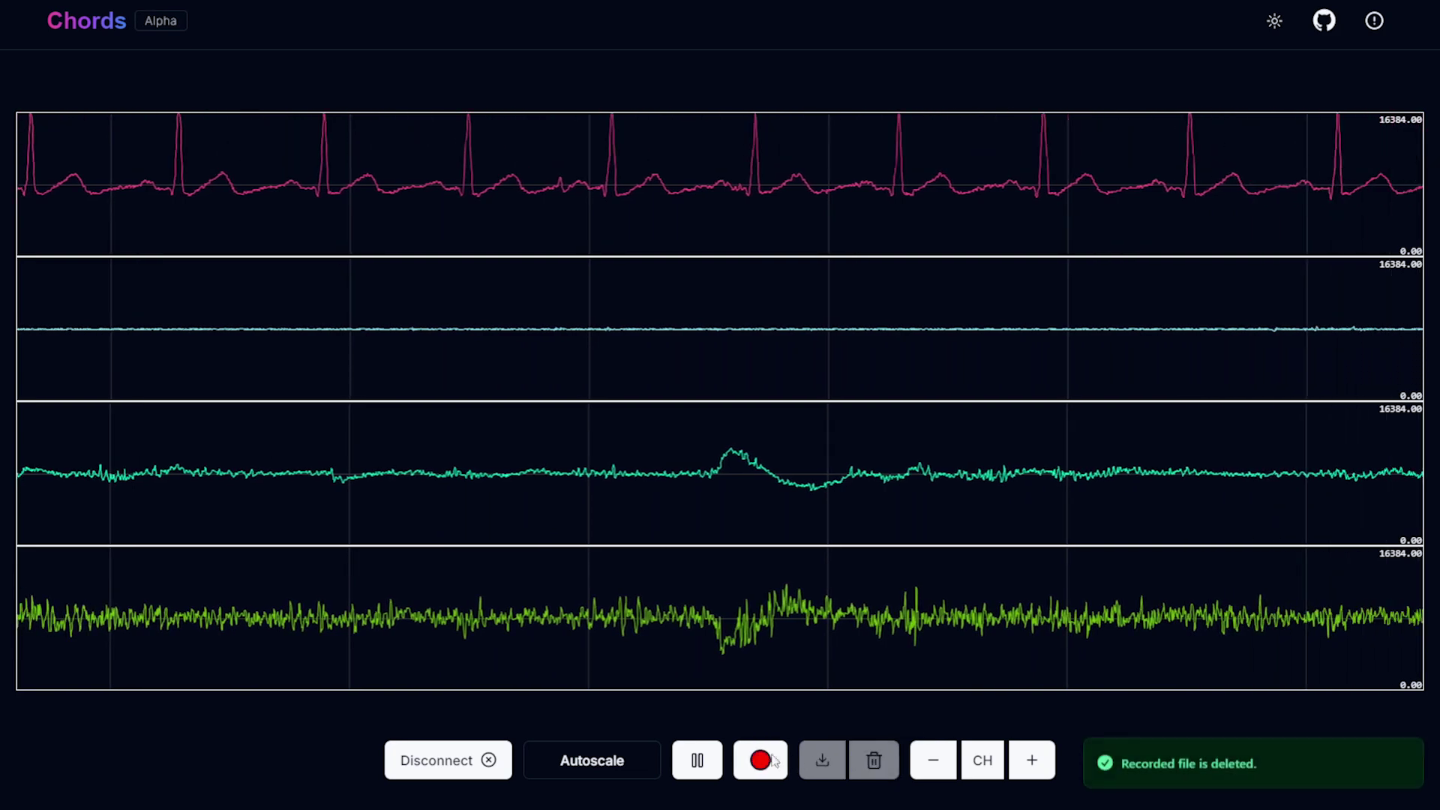
# Reduce the plot to a single channel and turn autoscaling on.
pyautogui.click(934, 761)
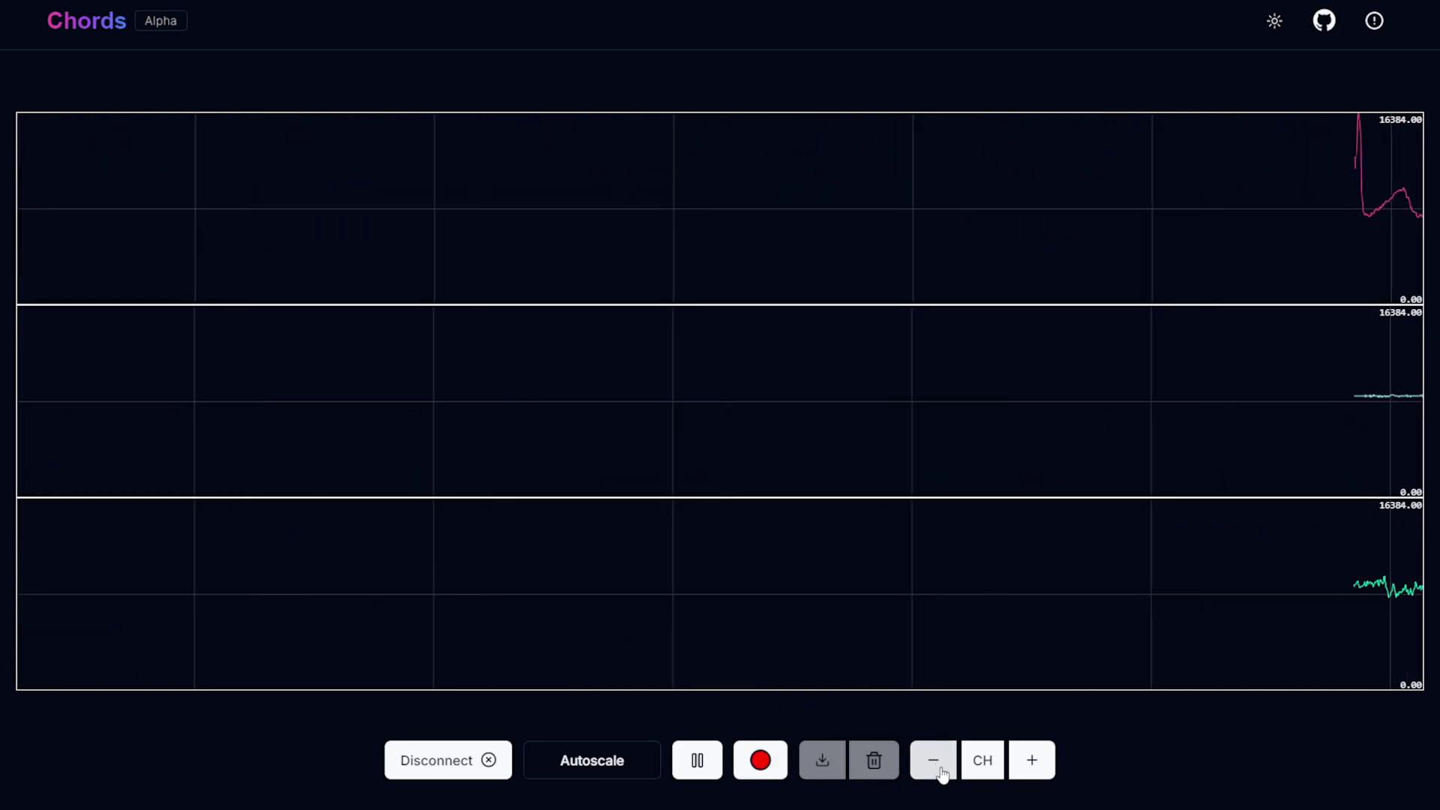
pyautogui.click(627, 781)
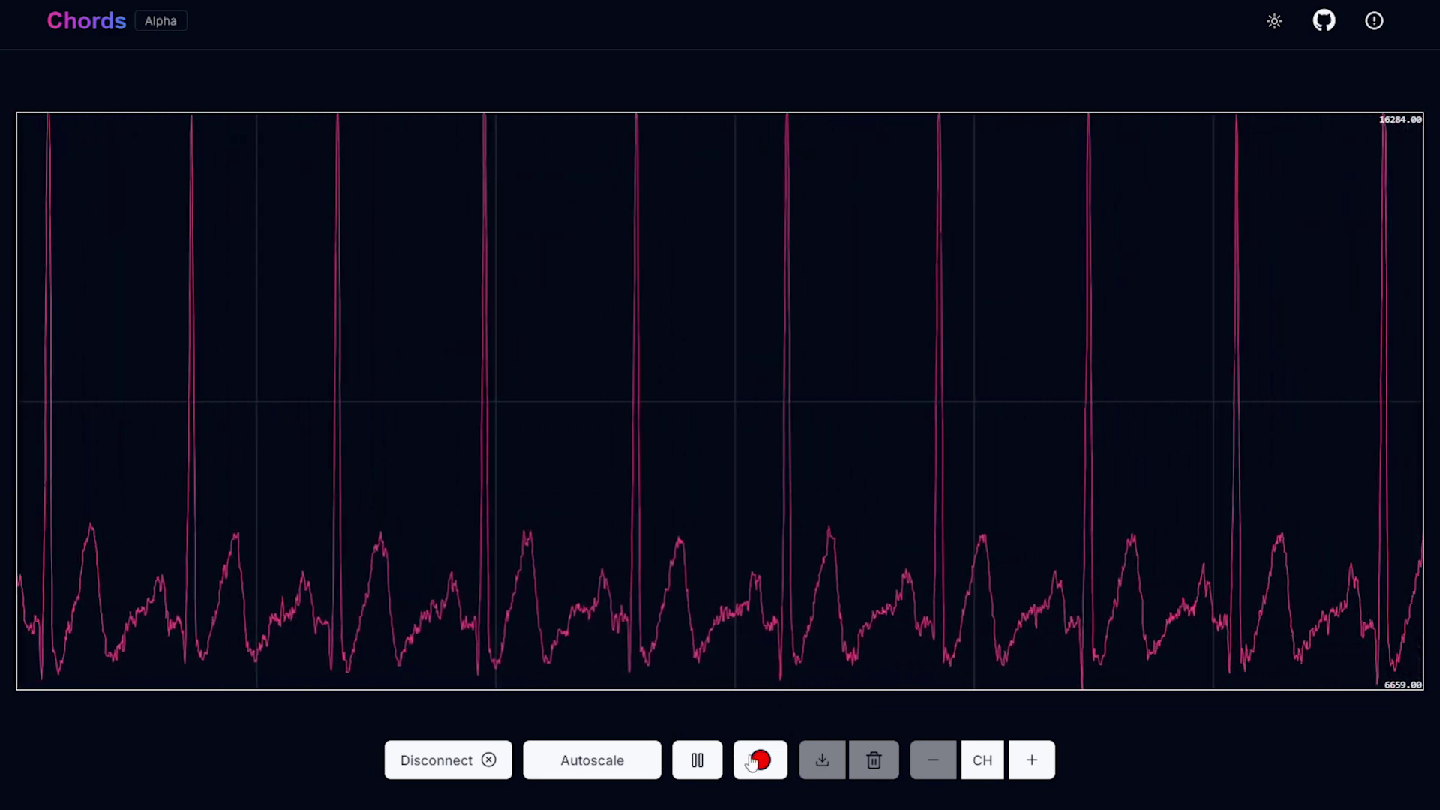
# Pause the live plot, check the options for saving or copying it as an image, and resume the signal.
pyautogui.click(697, 777)
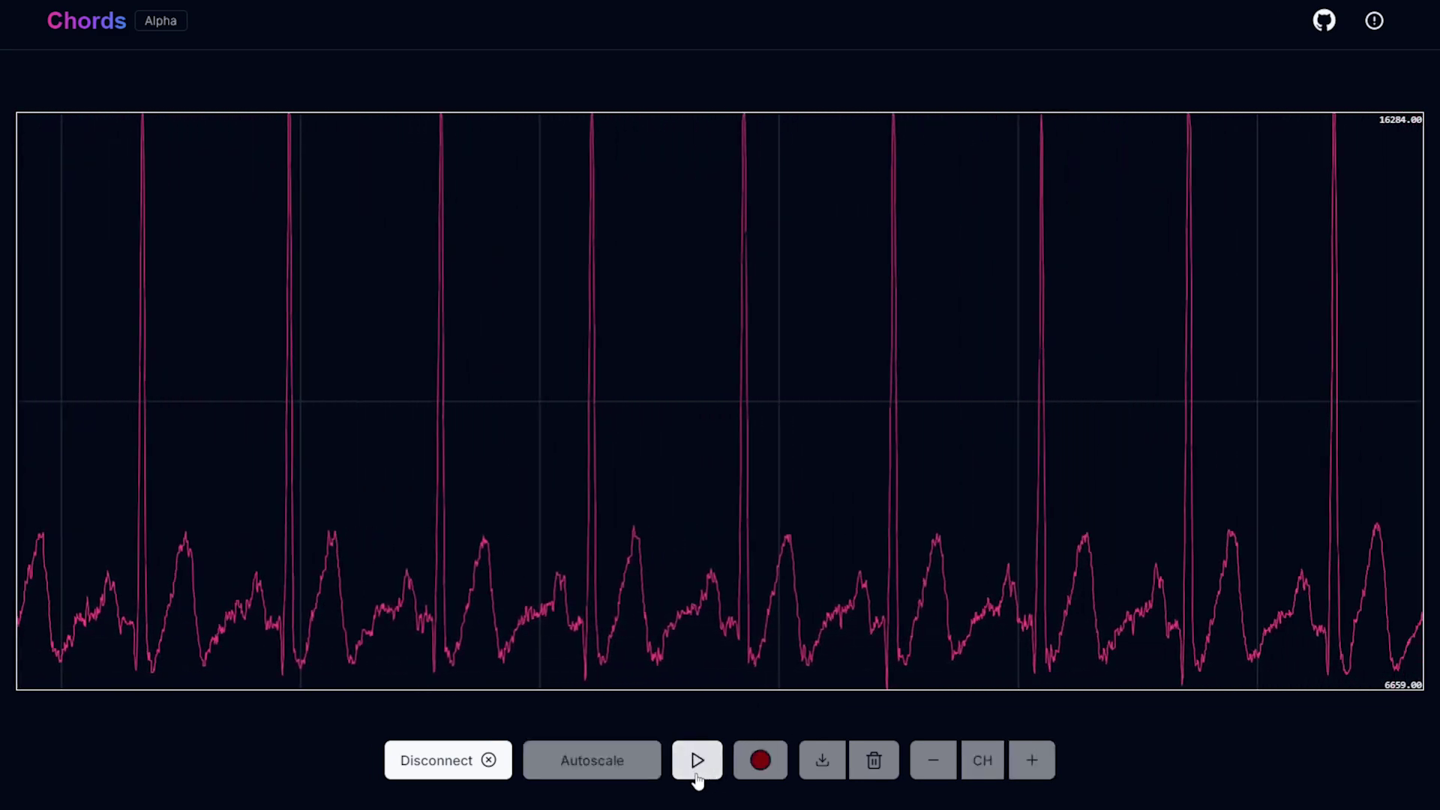
pyautogui.rightClick(797, 425)
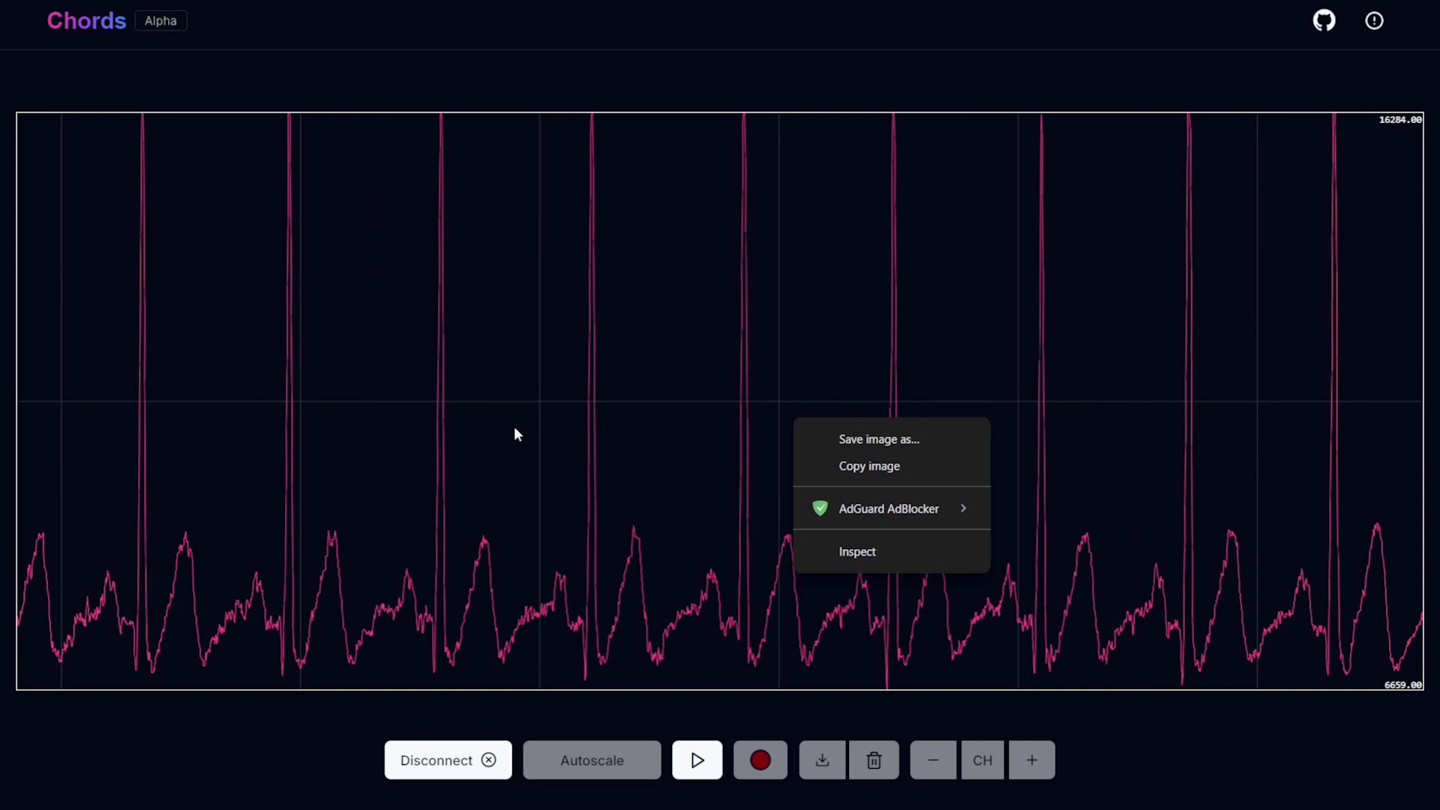
pyautogui.click(793, 481)
pyautogui.rightClick(754, 378)
pyautogui.click(687, 374)
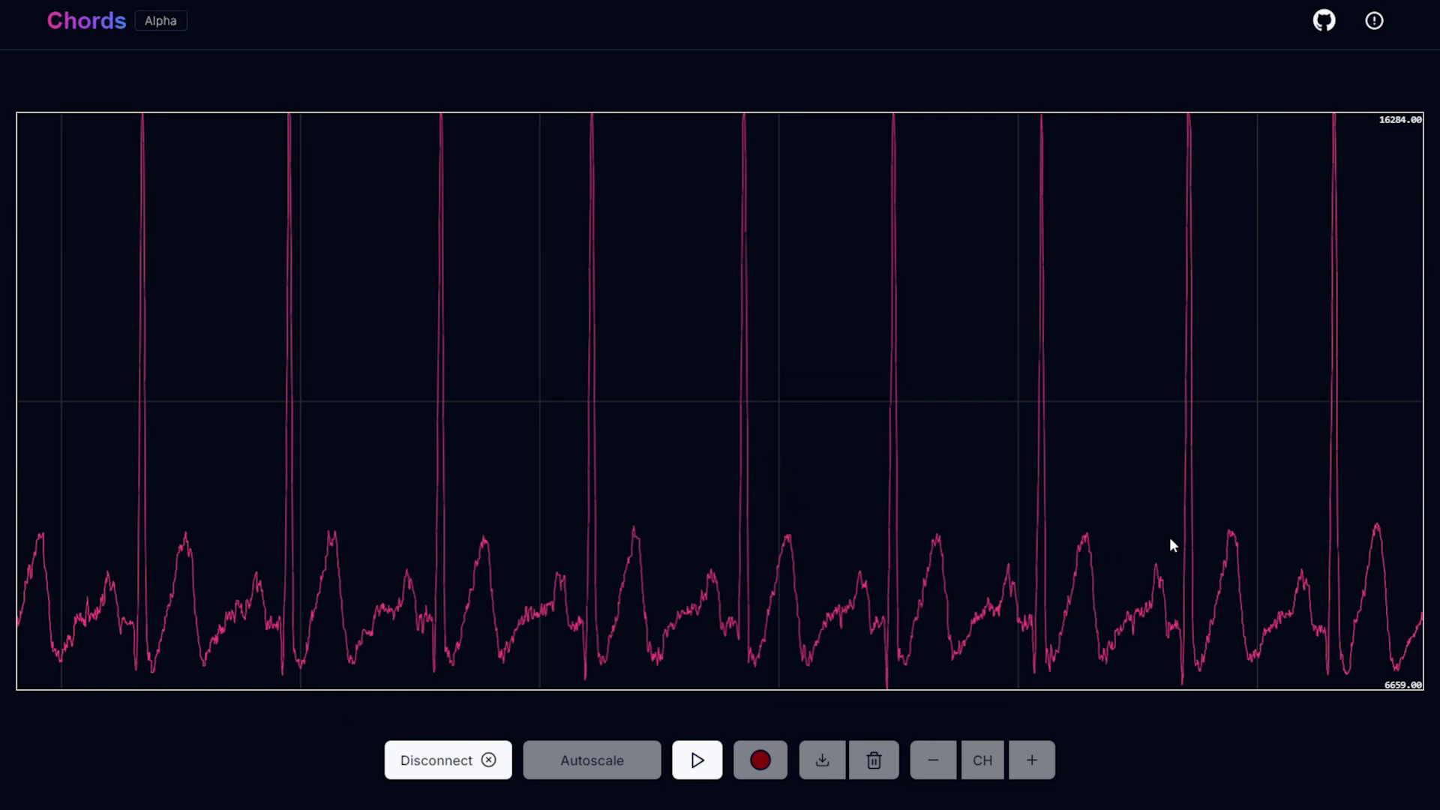
pyautogui.press('space')
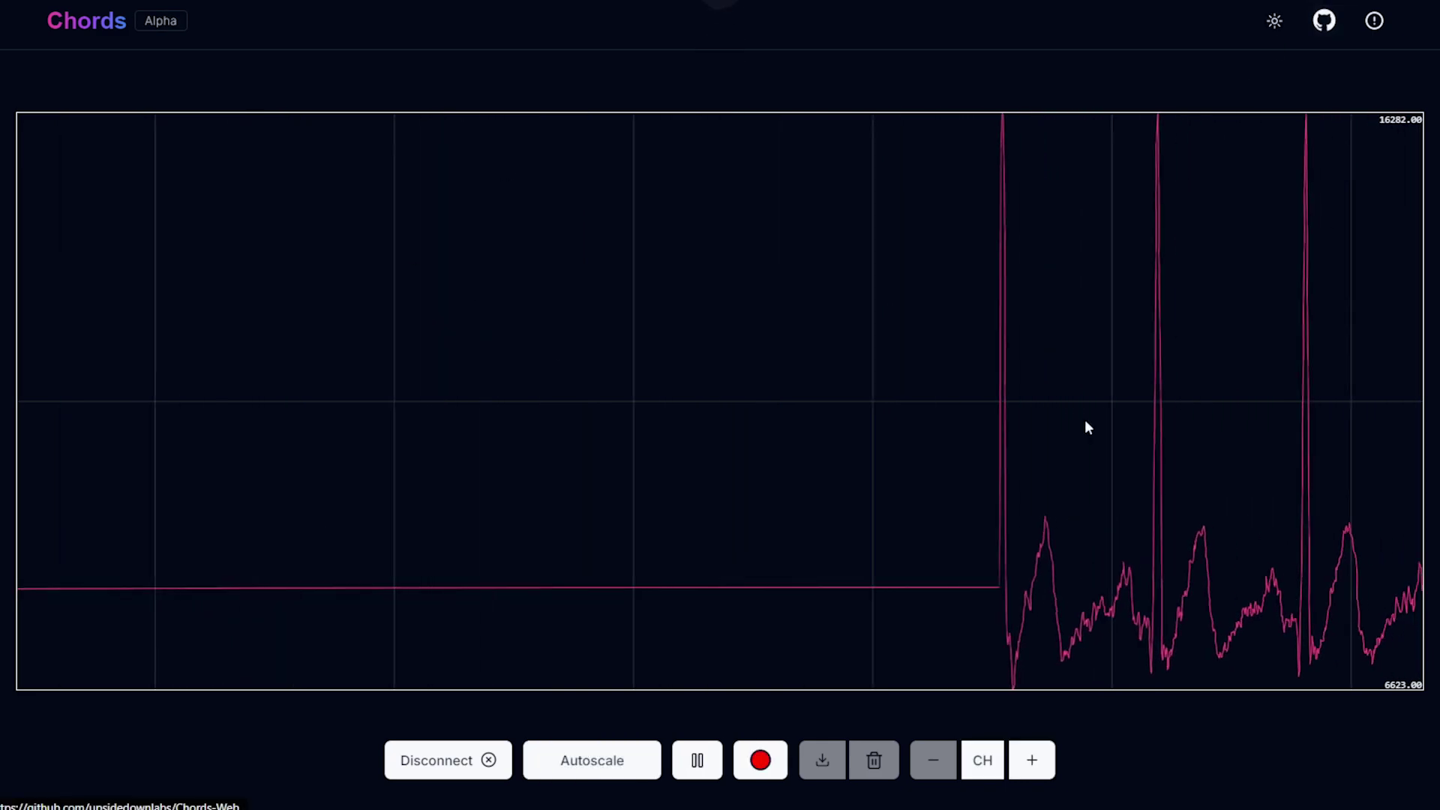
# Switch the interface to the light theme and view the version and contributors information.
pyautogui.click(1274, 20)
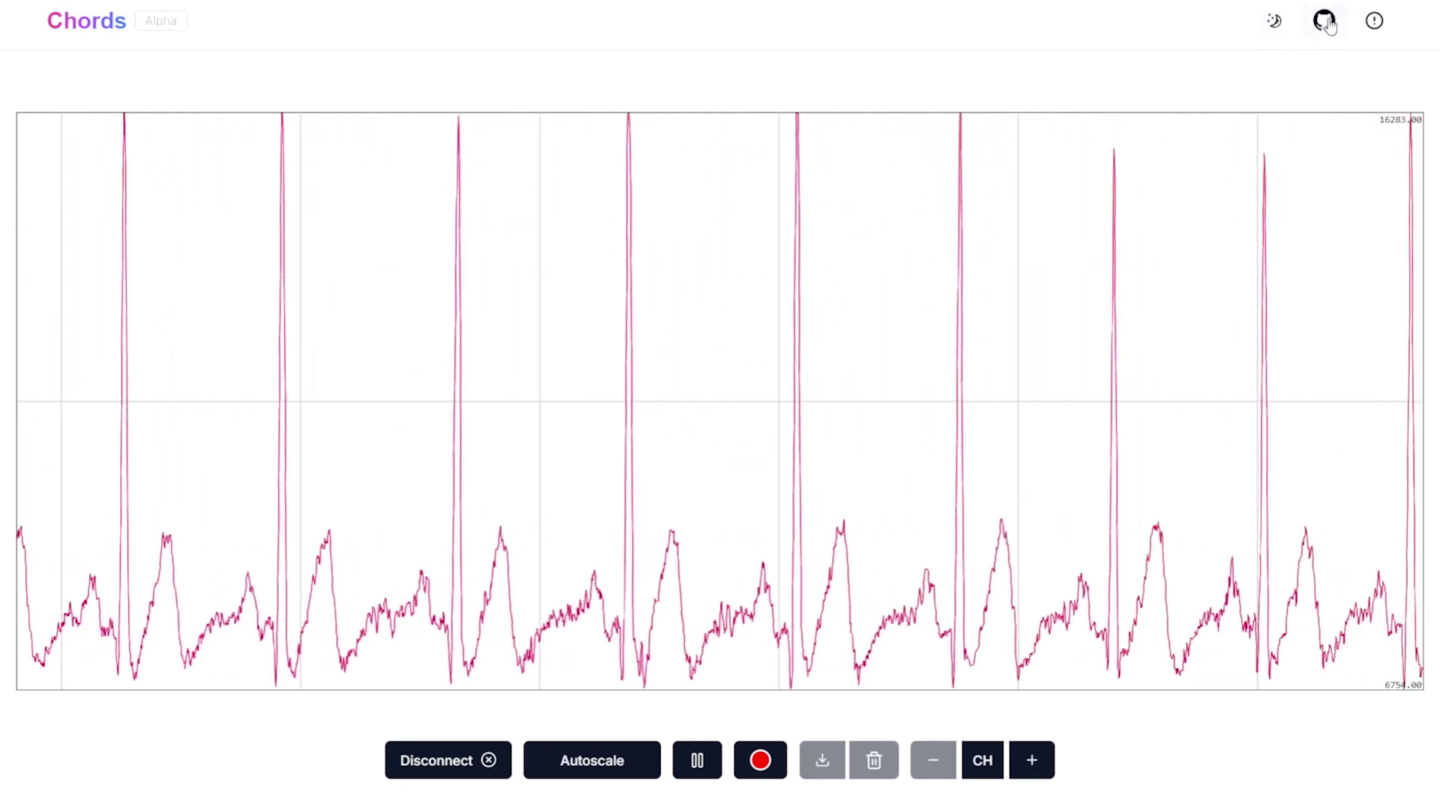
pyautogui.click(1375, 20)
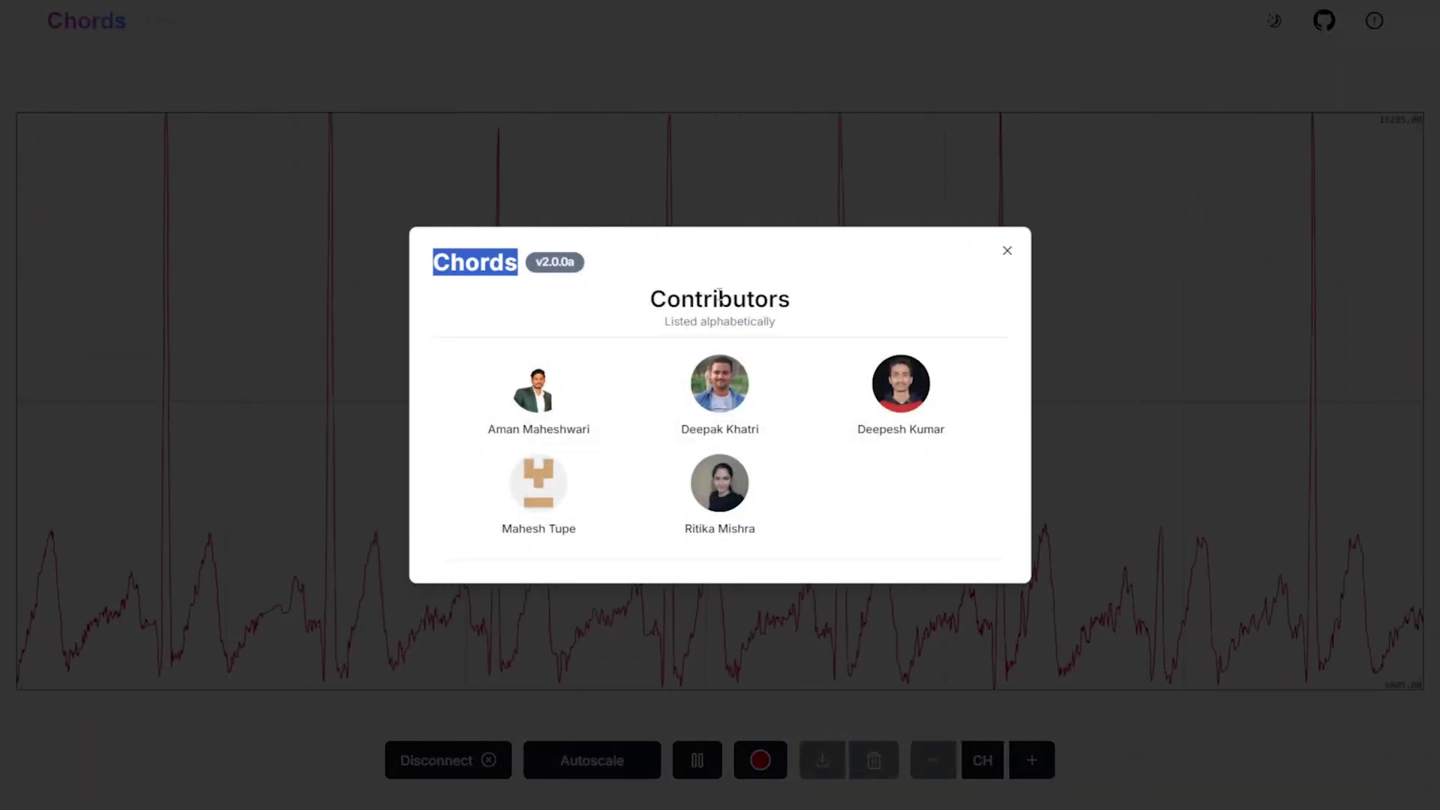
pyautogui.press('Escape')
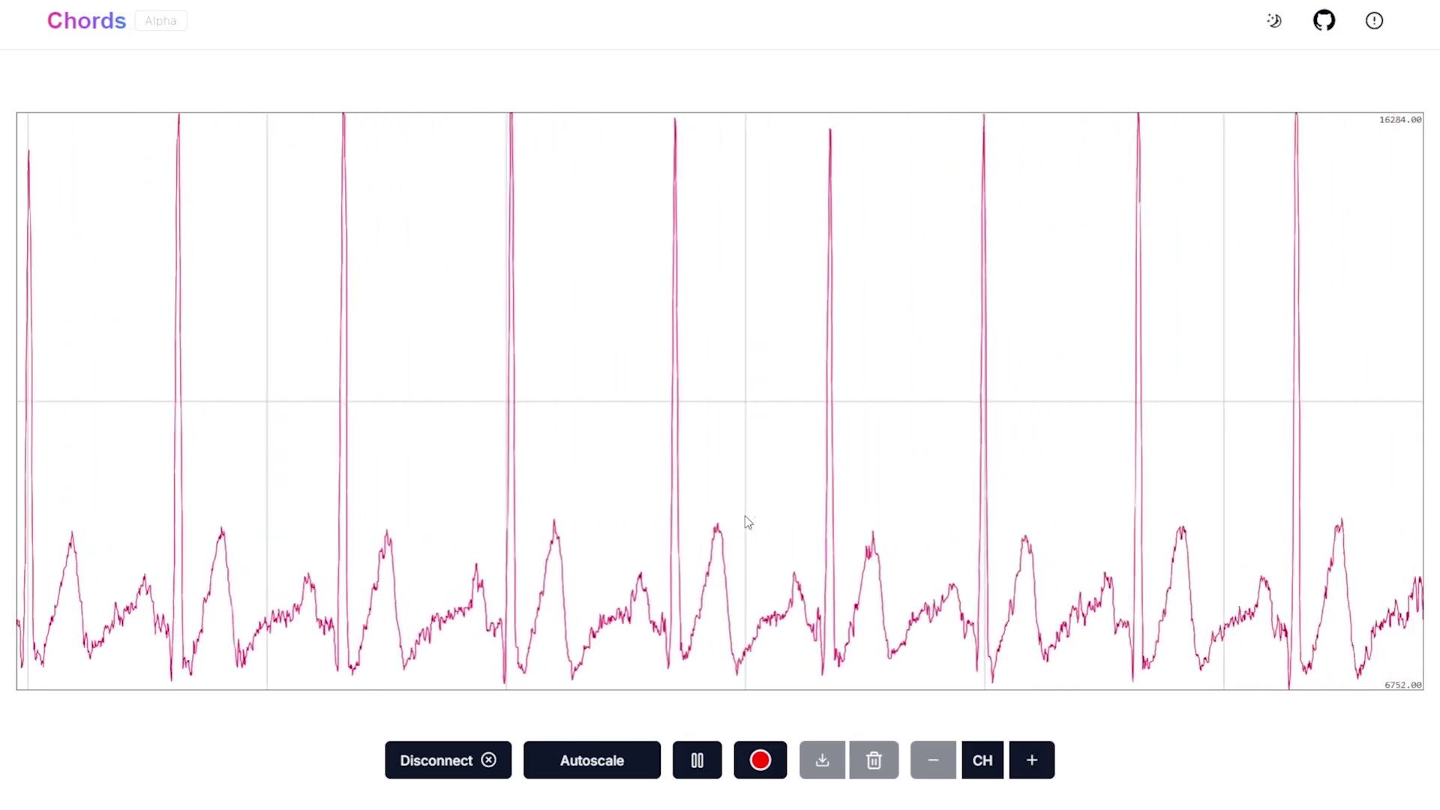